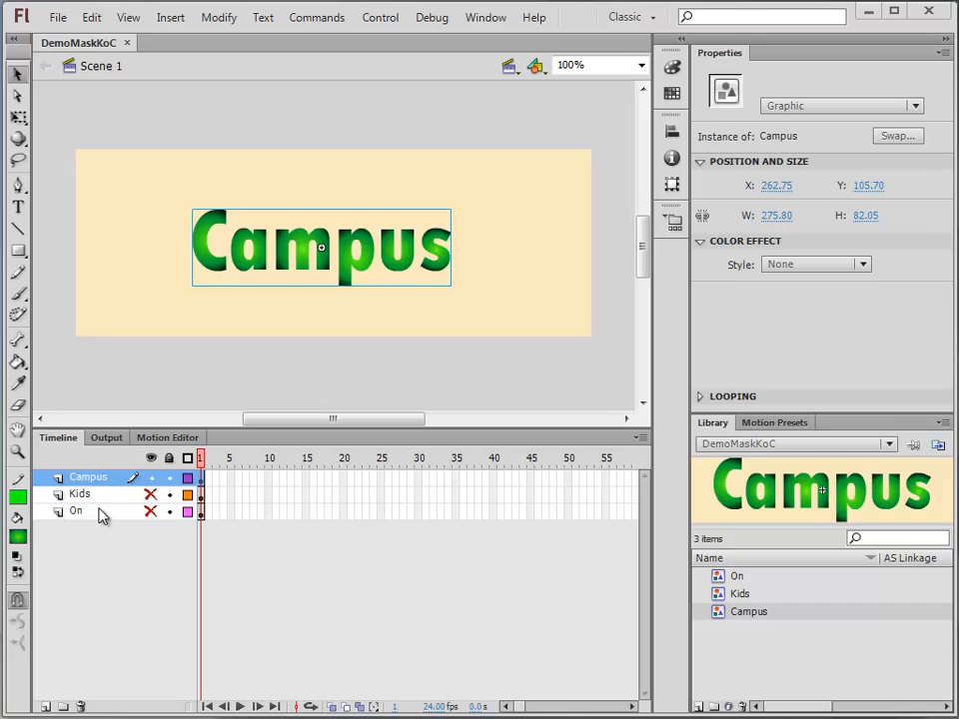
Make the Kids and On layers visible and move the Campus layer to the bottom of the layer stack
{"action": "left_click", "coordinate": [150, 494]}
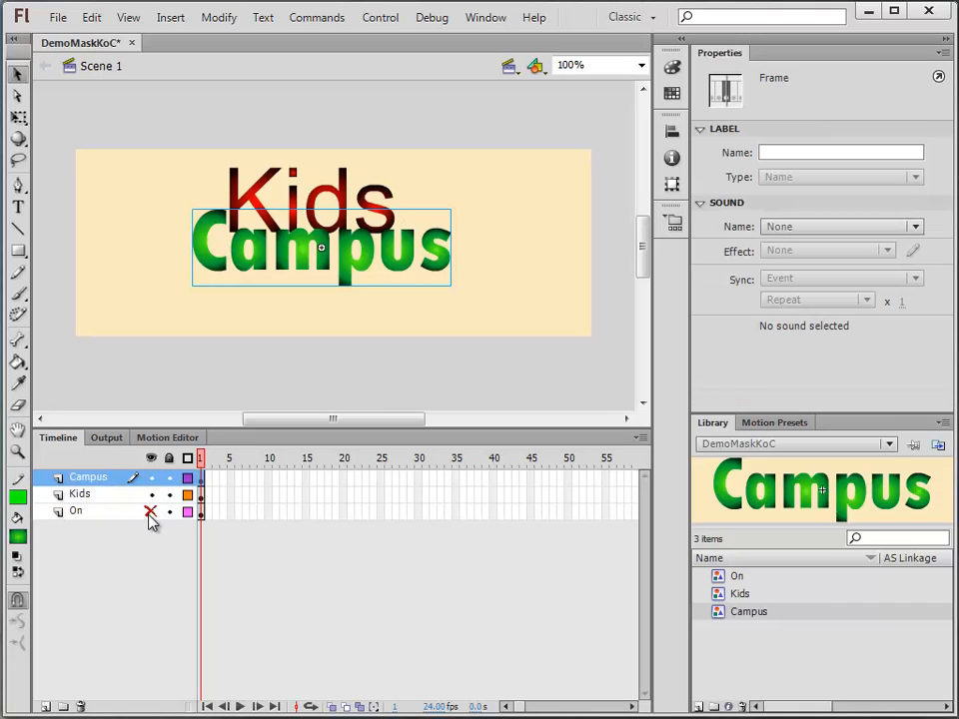
{"action": "left_click", "coordinate": [149, 512]}
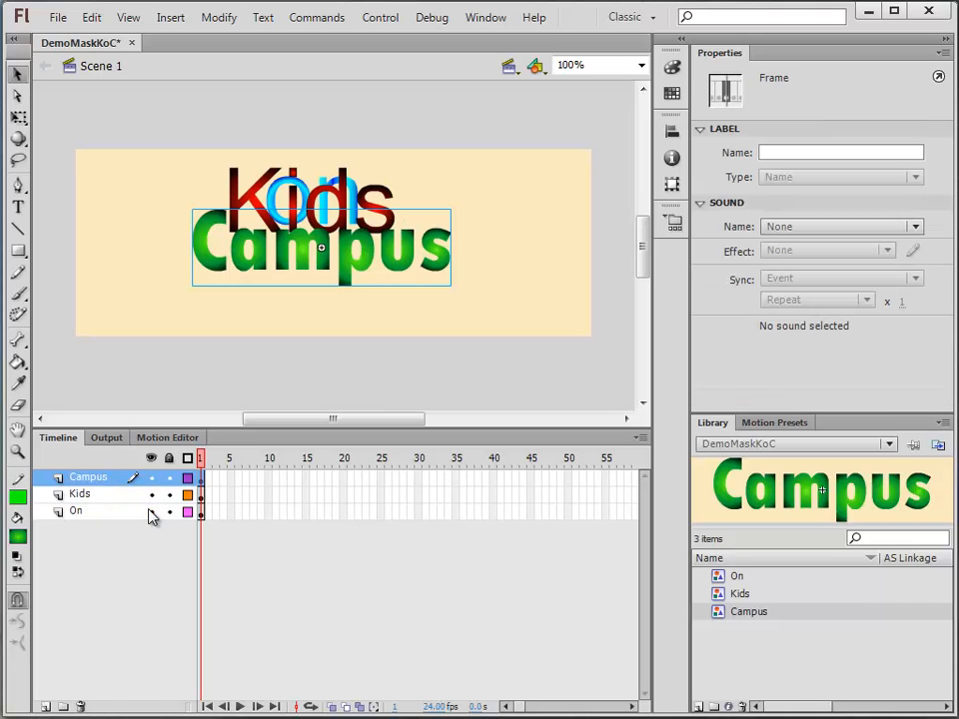
{"action": "left_click", "coordinate": [92, 500]}
{"action": "left_click_drag", "start_coordinate": [97, 479], "coordinate": [97, 538]}
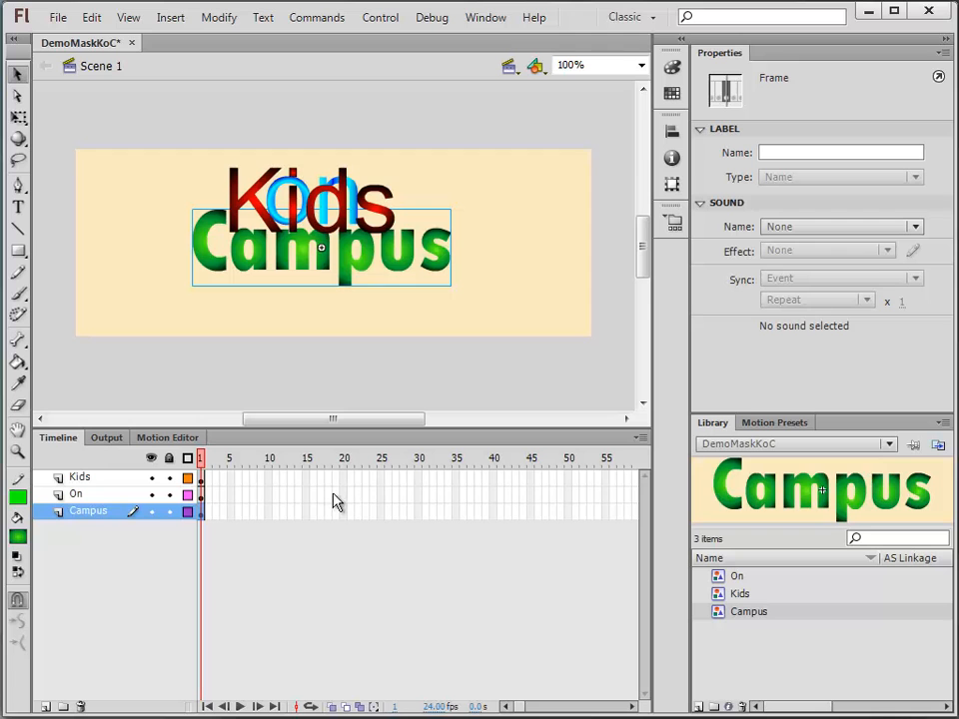
Set the timeline's frame display size to Tiny
{"action": "left_click", "coordinate": [640, 441]}
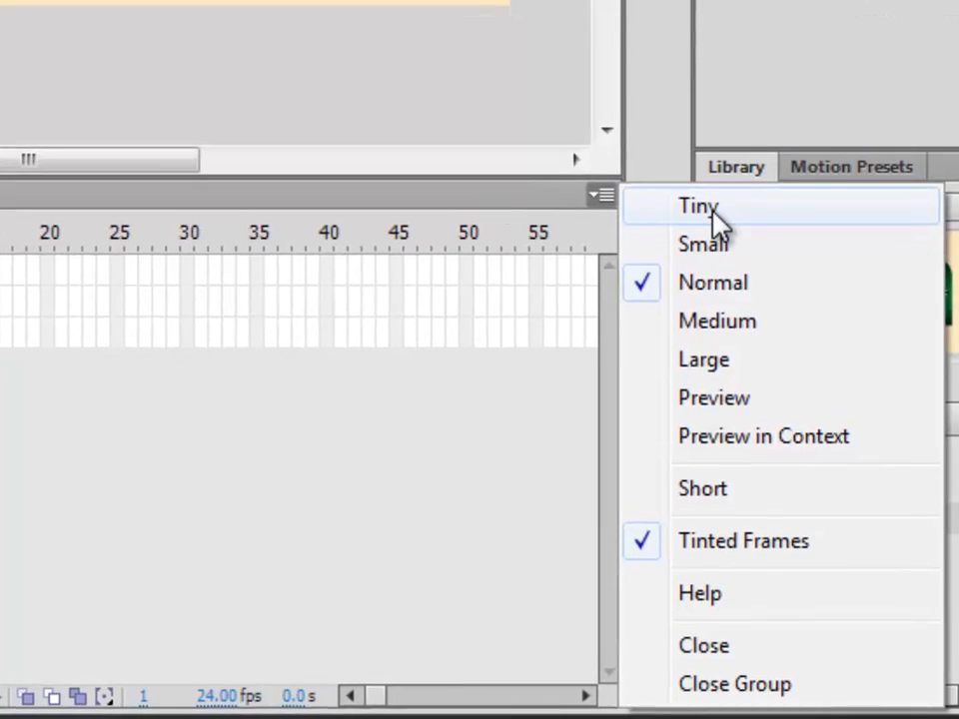
{"action": "left_click", "coordinate": [715, 198]}
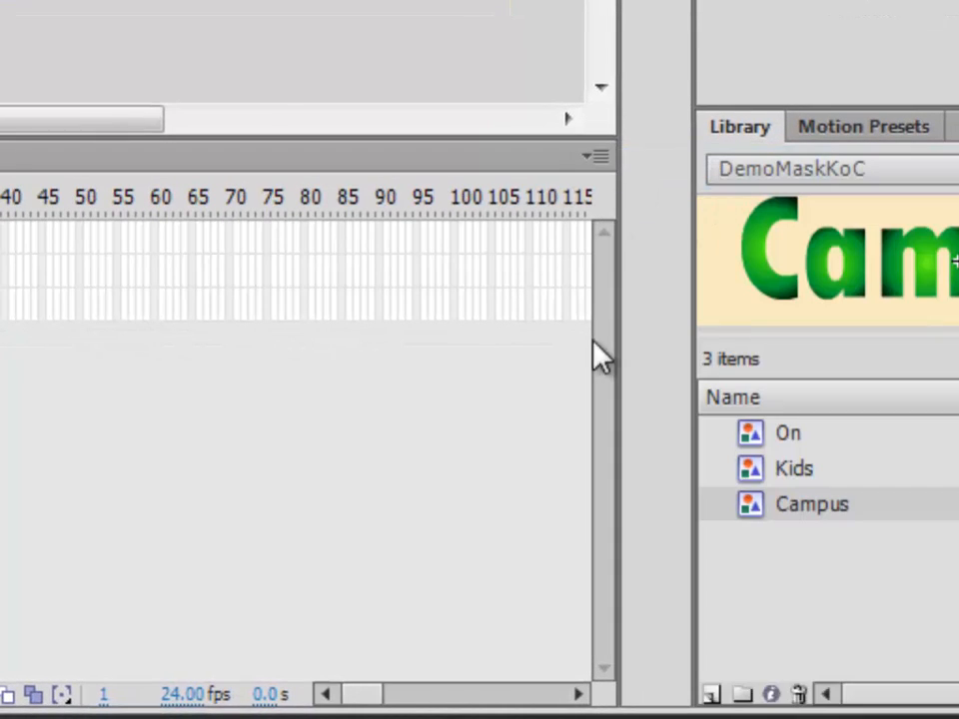
{"action": "left_click", "coordinate": [588, 161]}
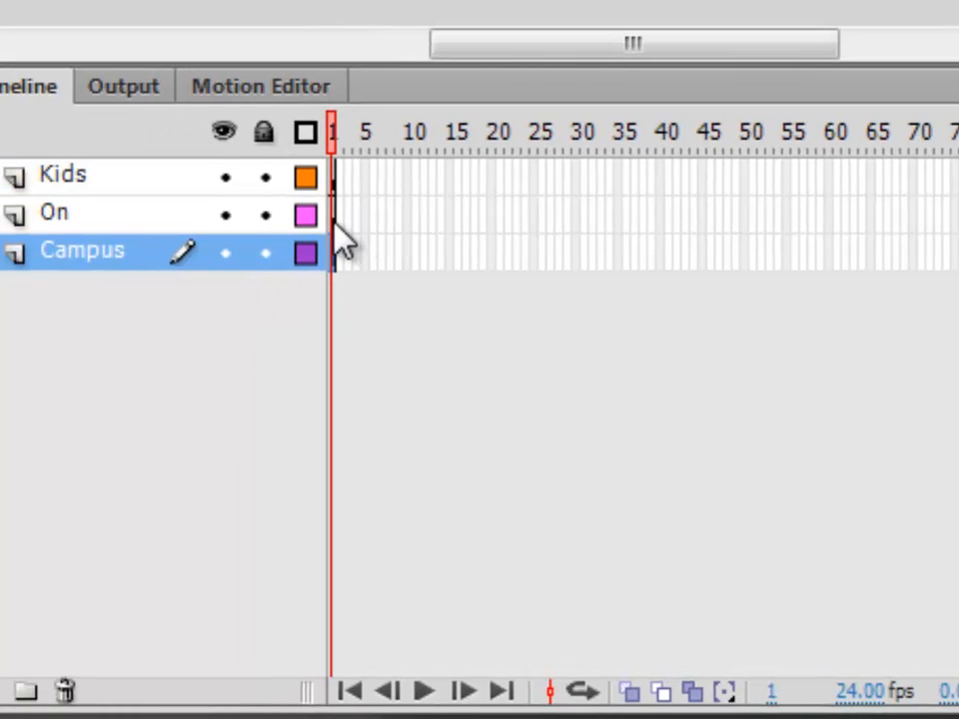
Move the On layer's first keyframe to frame 41 and the Campus layer's first keyframe to frame 70
{"action": "left_click", "coordinate": [335, 220]}
{"action": "left_click_drag", "start_coordinate": [336, 222], "coordinate": [668, 244]}
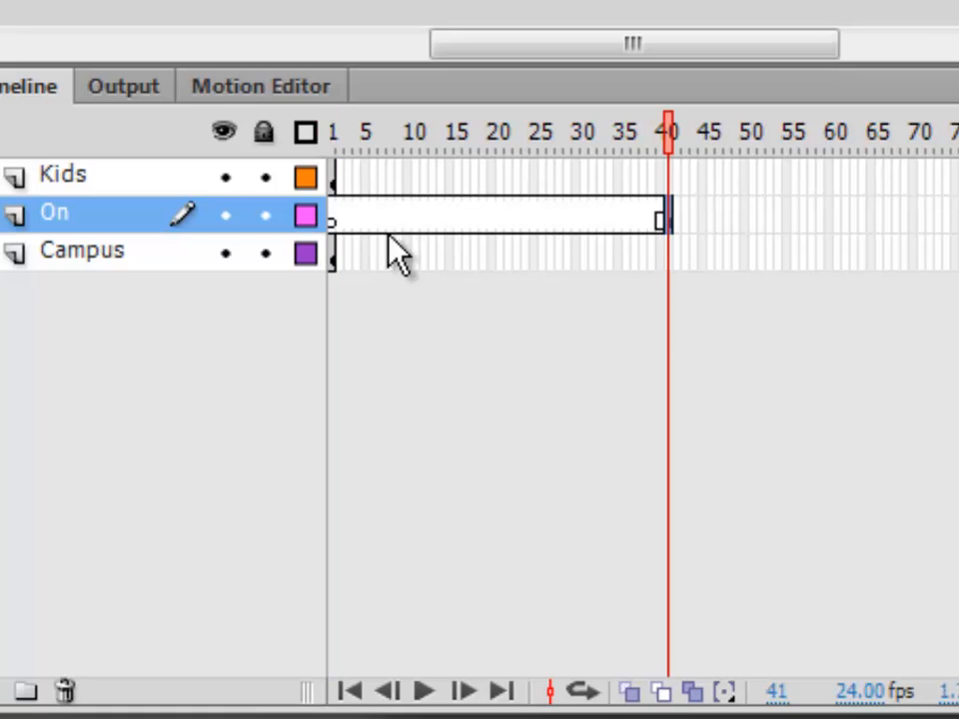
{"action": "mouse_move", "coordinate": [336, 260]}
{"action": "left_mouse_down"}
{"action": "mouse_move", "coordinate": [777, 262]}
{"action": "mouse_move", "coordinate": [919, 250]}
{"action": "left_mouse_up"}
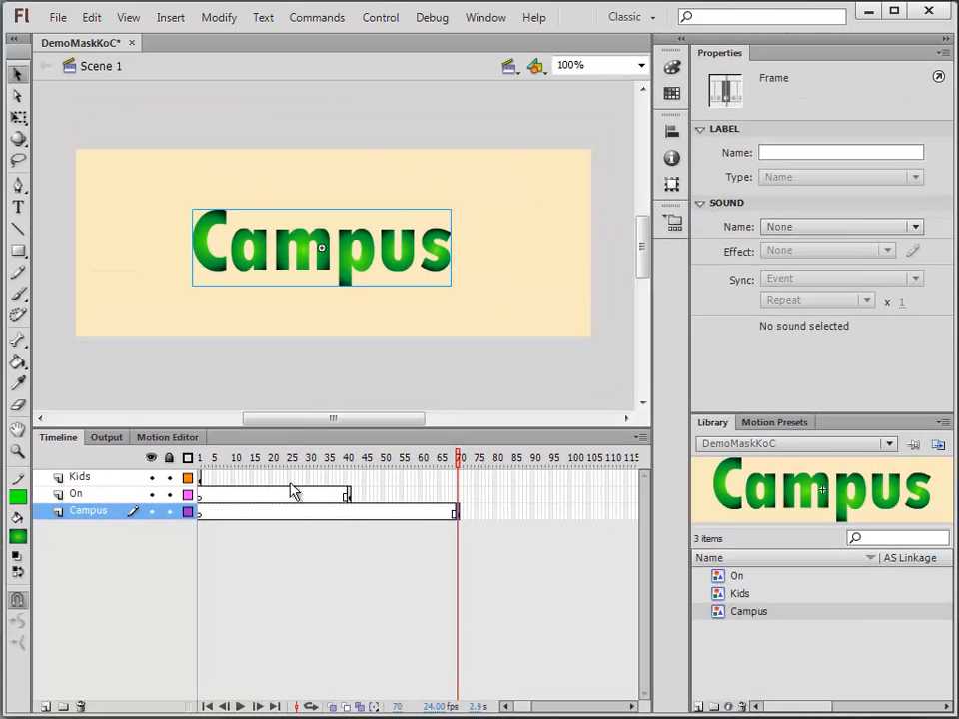
Centre the Kids text horizontally and vertically on the stage at frame 1
{"action": "left_click", "coordinate": [201, 481]}
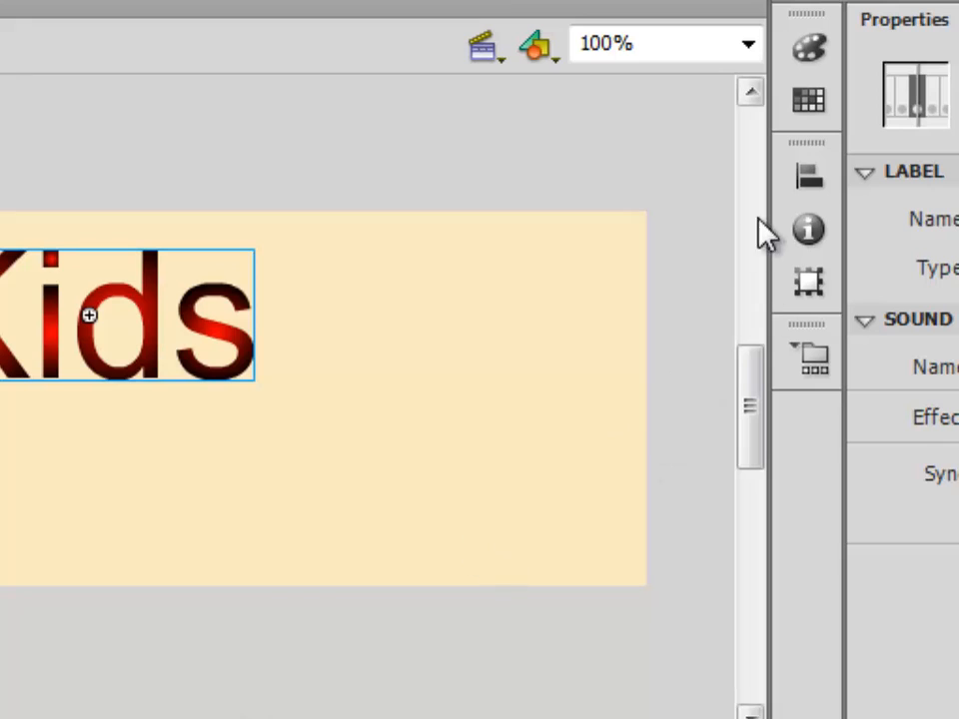
{"action": "left_click", "coordinate": [809, 185]}
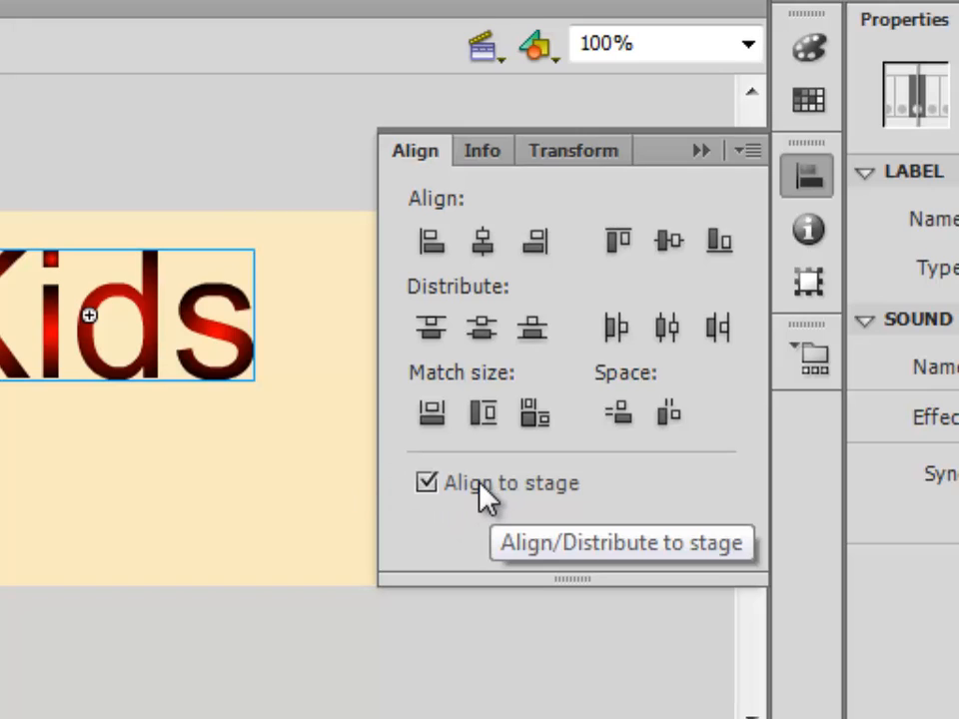
{"action": "left_click", "coordinate": [490, 245]}
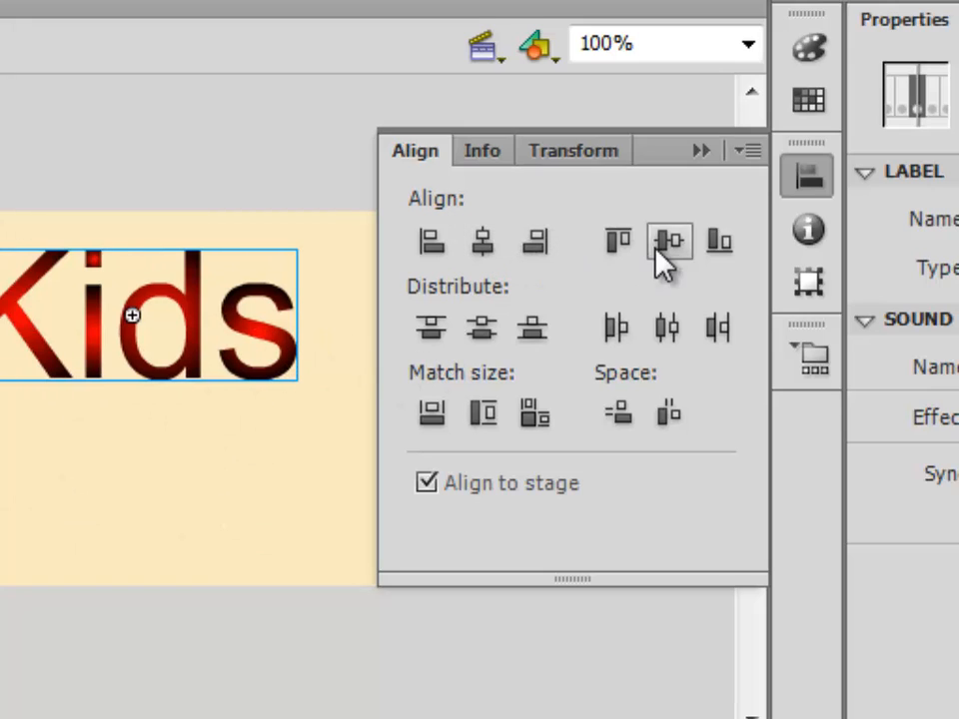
{"action": "left_click", "coordinate": [677, 260]}
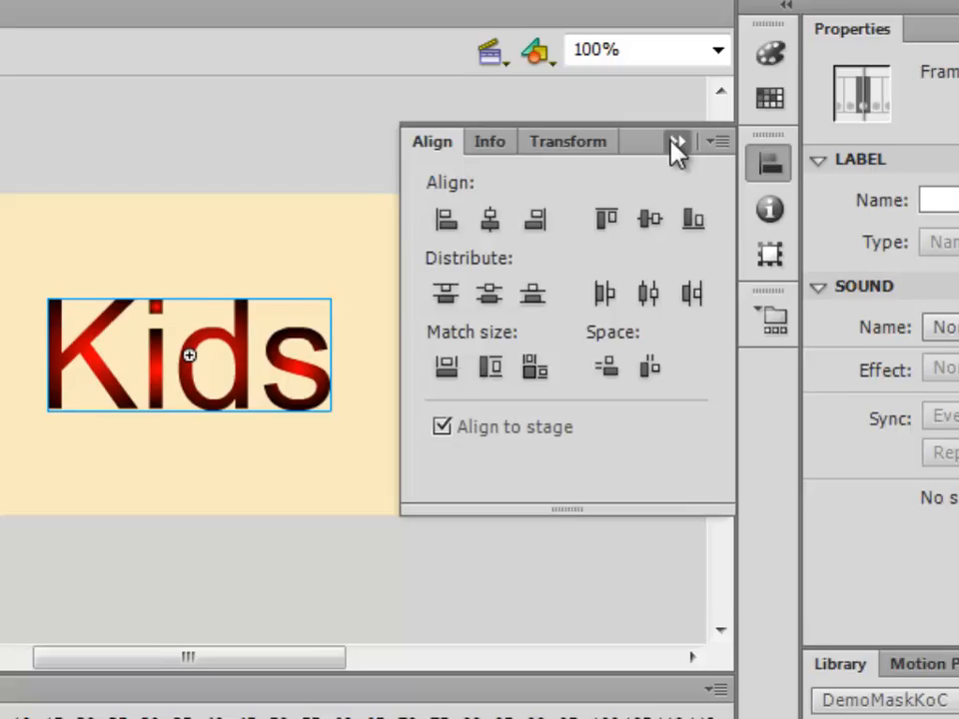
{"action": "left_click", "coordinate": [677, 147]}
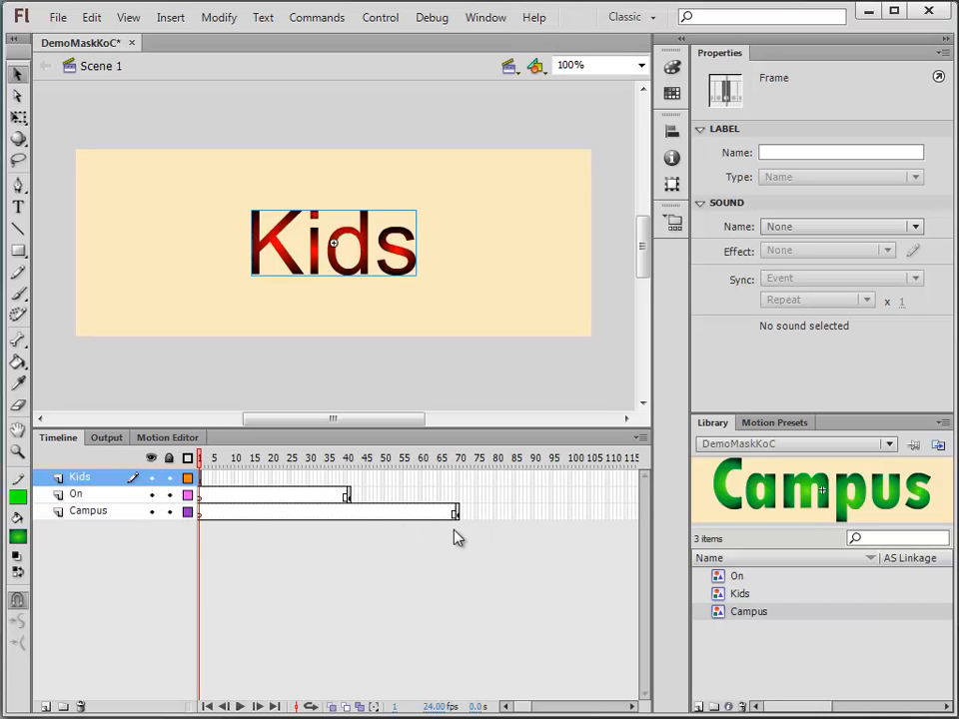
Add a layer named MASK above Kids, and hide and lock the Kids, On and Campus layers
{"action": "left_click", "coordinate": [45, 707]}
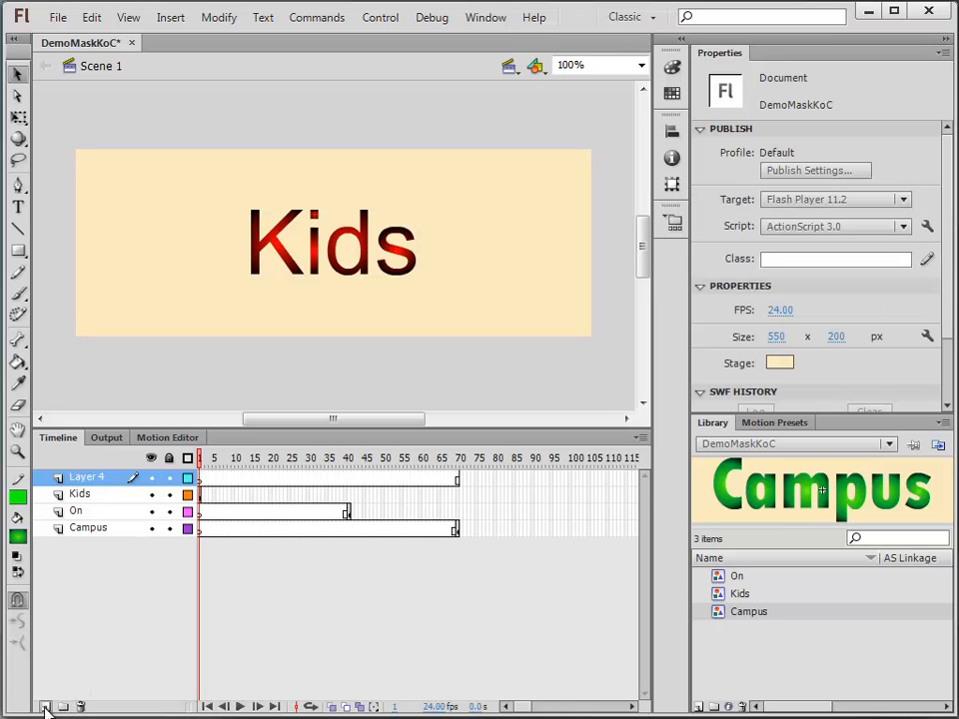
{"action": "left_click", "coordinate": [102, 480]}
{"action": "double_click", "coordinate": [101, 480]}
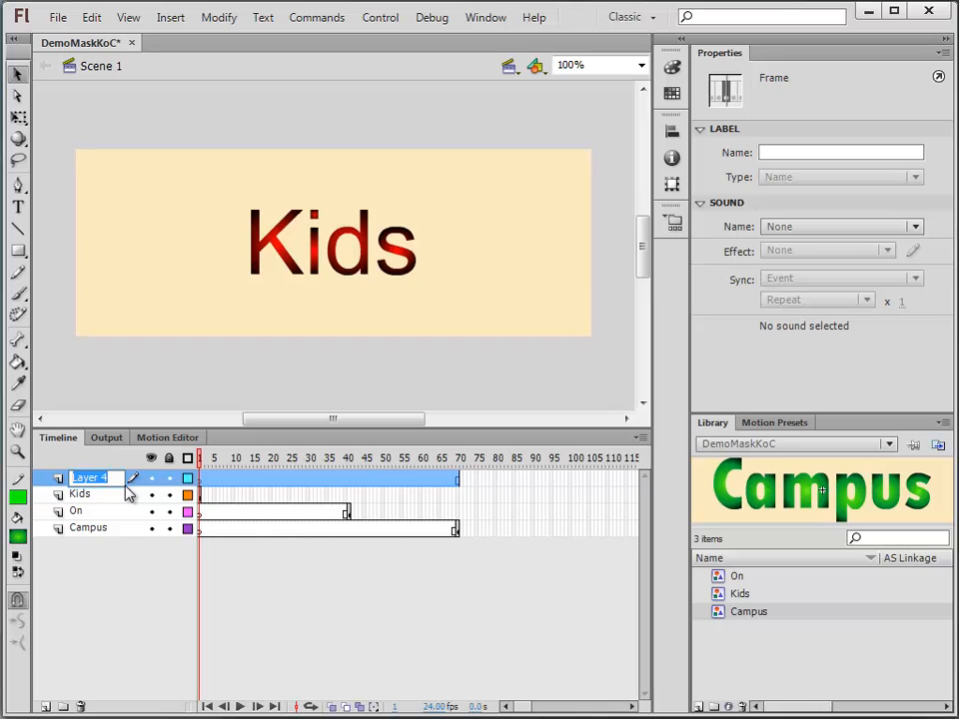
{"action": "type", "text": "MASK"}
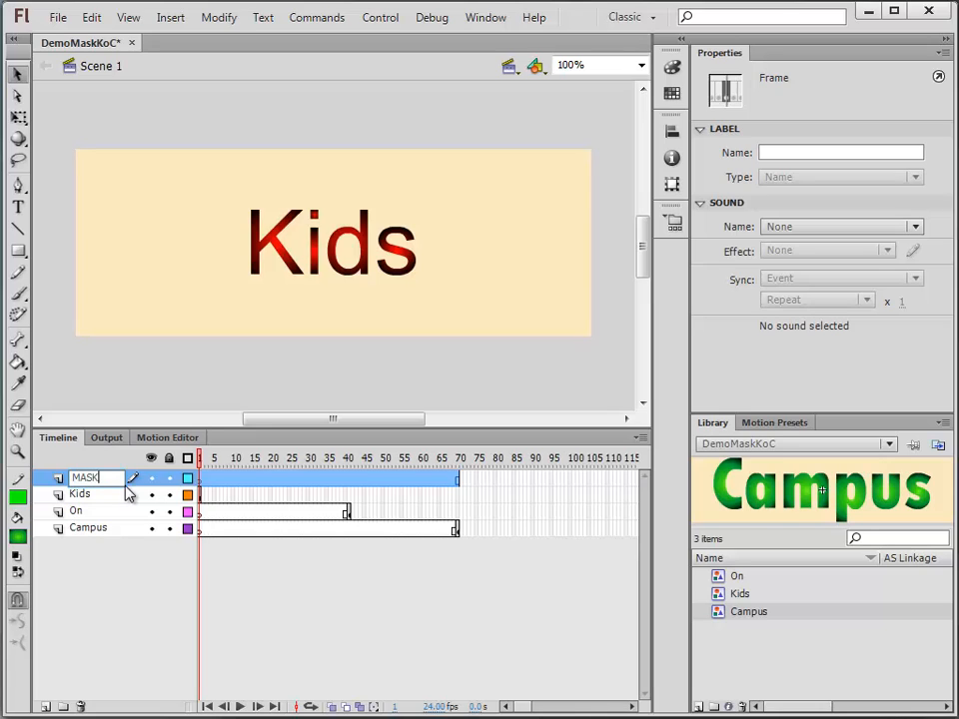
{"action": "left_click", "coordinate": [210, 485]}
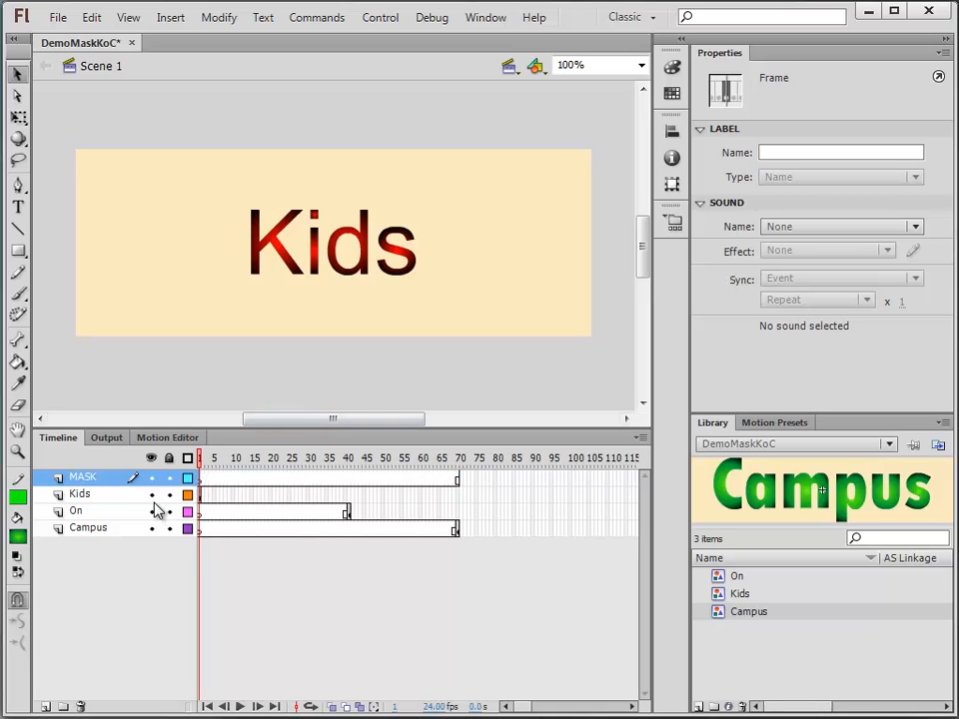
{"action": "mouse_move", "coordinate": [152, 511]}
{"action": "left_mouse_down"}
{"action": "mouse_move", "coordinate": [153, 527]}
{"action": "mouse_move", "coordinate": [170, 514]}
{"action": "left_mouse_up"}
{"action": "left_click", "coordinate": [151, 495]}
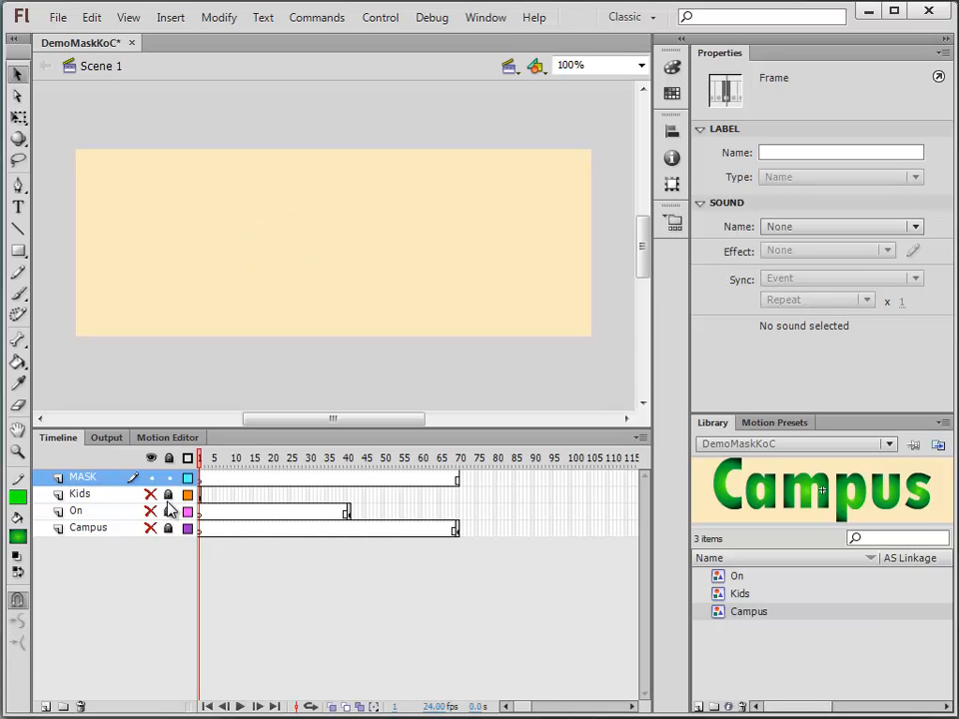
Draw a black rectangle without stroke, about 278 by 28 px, near the stage's upper edge on the MASK layer
{"action": "left_click", "coordinate": [24, 256]}
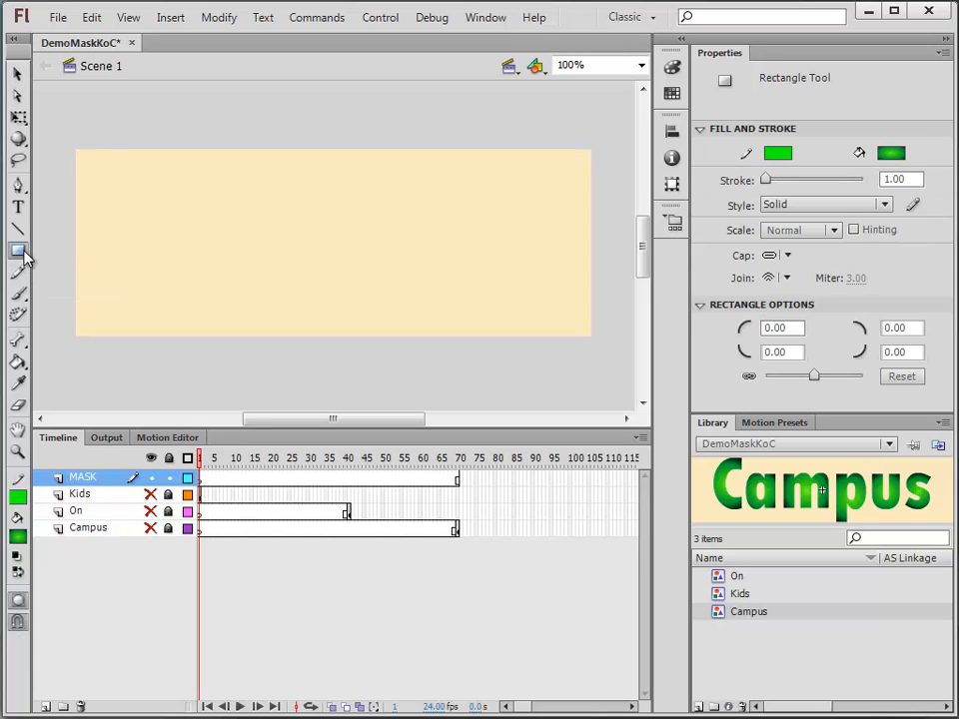
{"action": "left_click", "coordinate": [24, 256]}
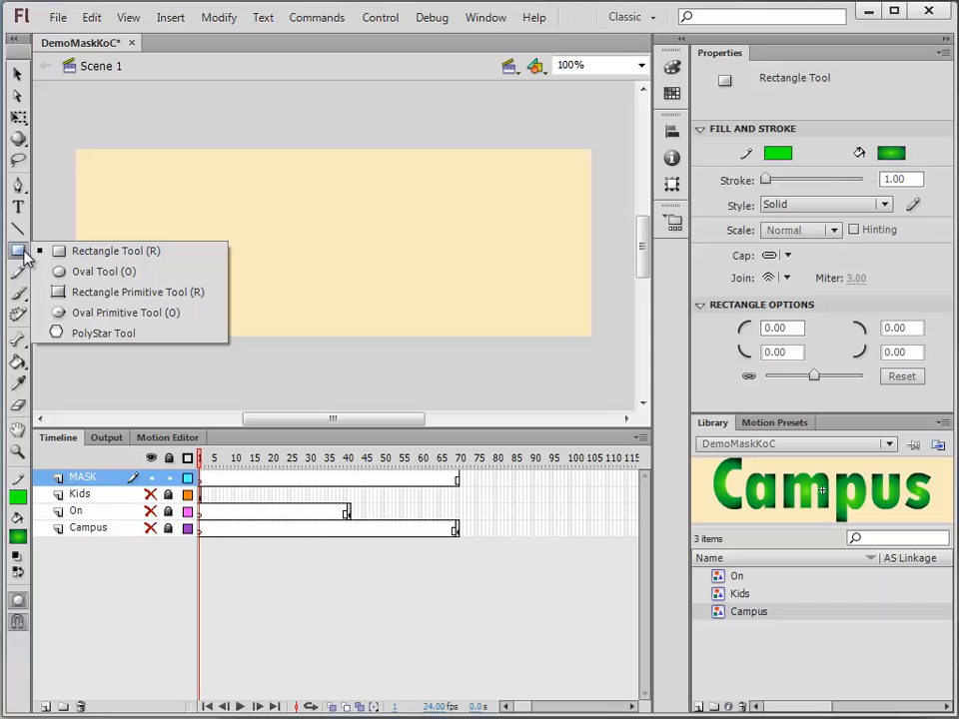
{"action": "left_click", "coordinate": [111, 254]}
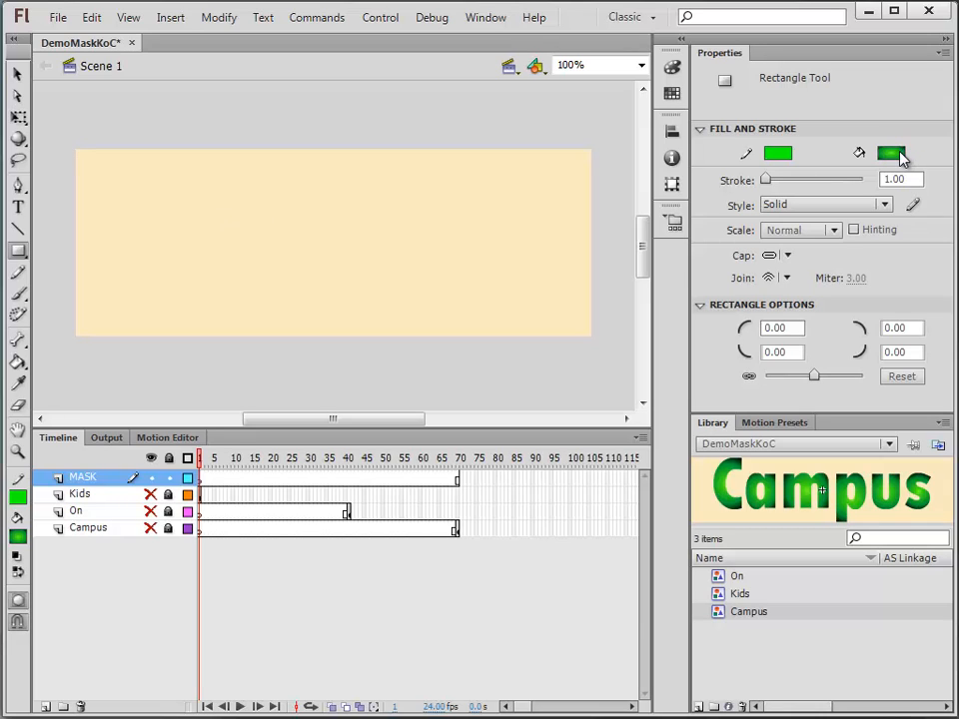
{"action": "left_click", "coordinate": [780, 155]}
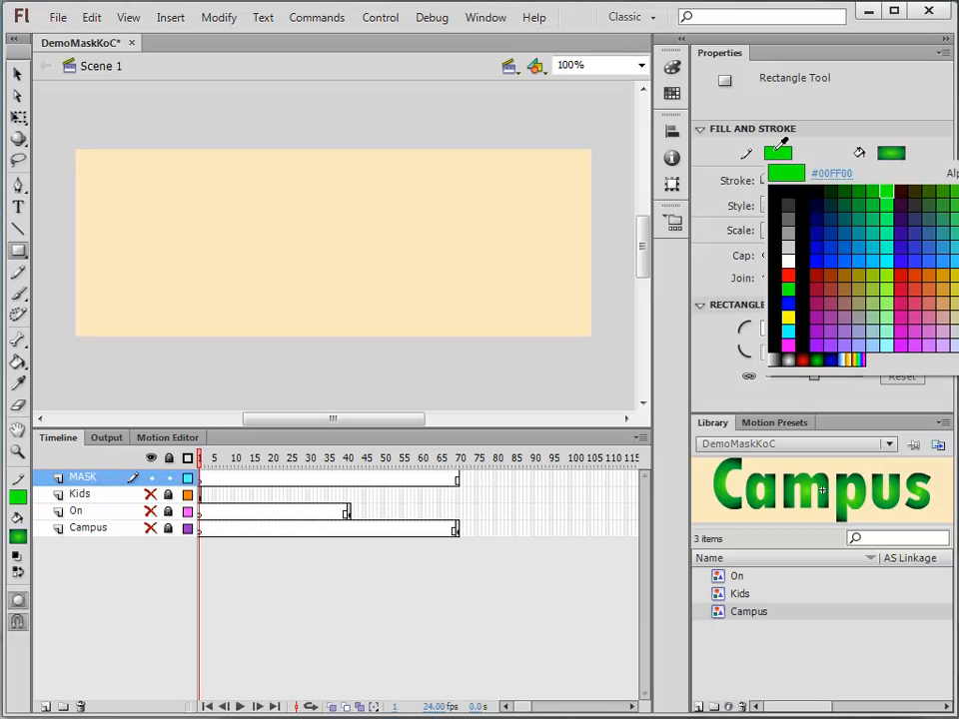
{"action": "left_click", "coordinate": [938, 170]}
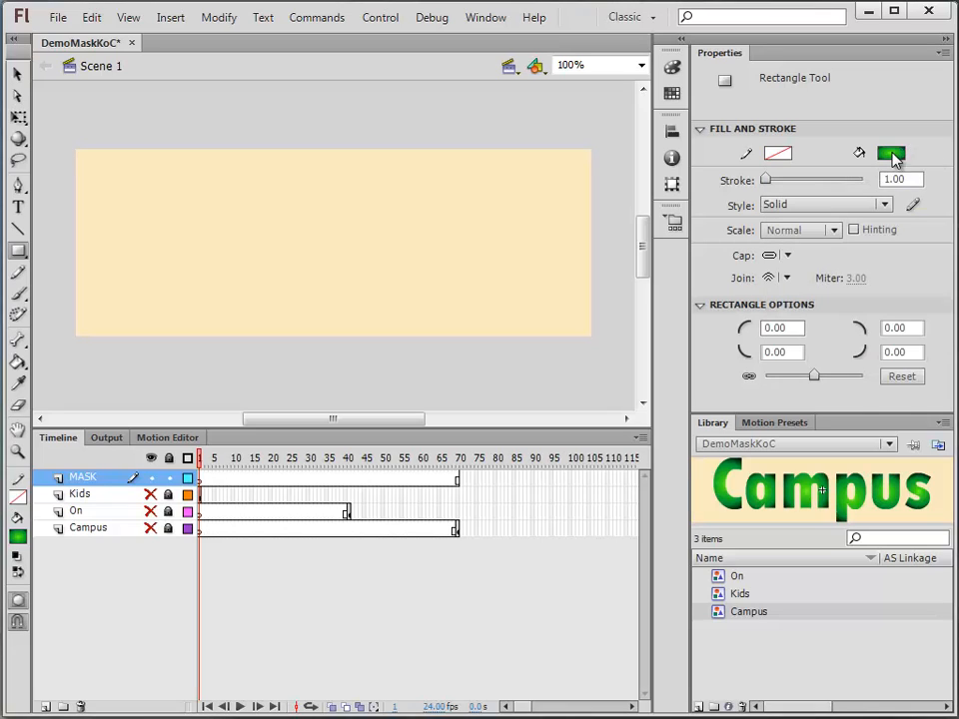
{"action": "left_click", "coordinate": [892, 153]}
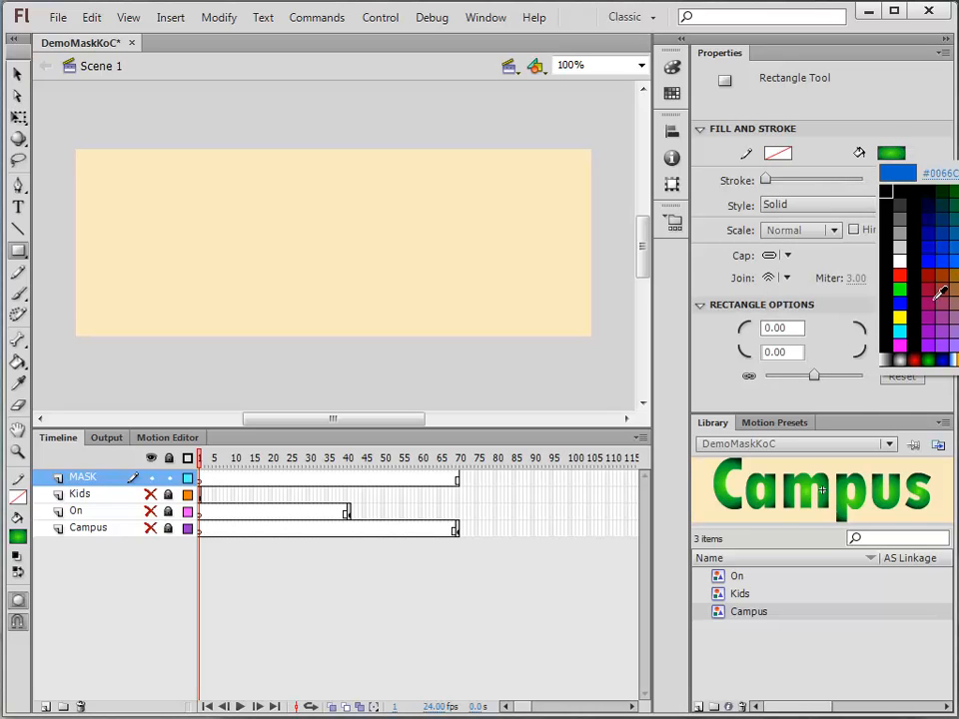
{"action": "left_click", "coordinate": [904, 188]}
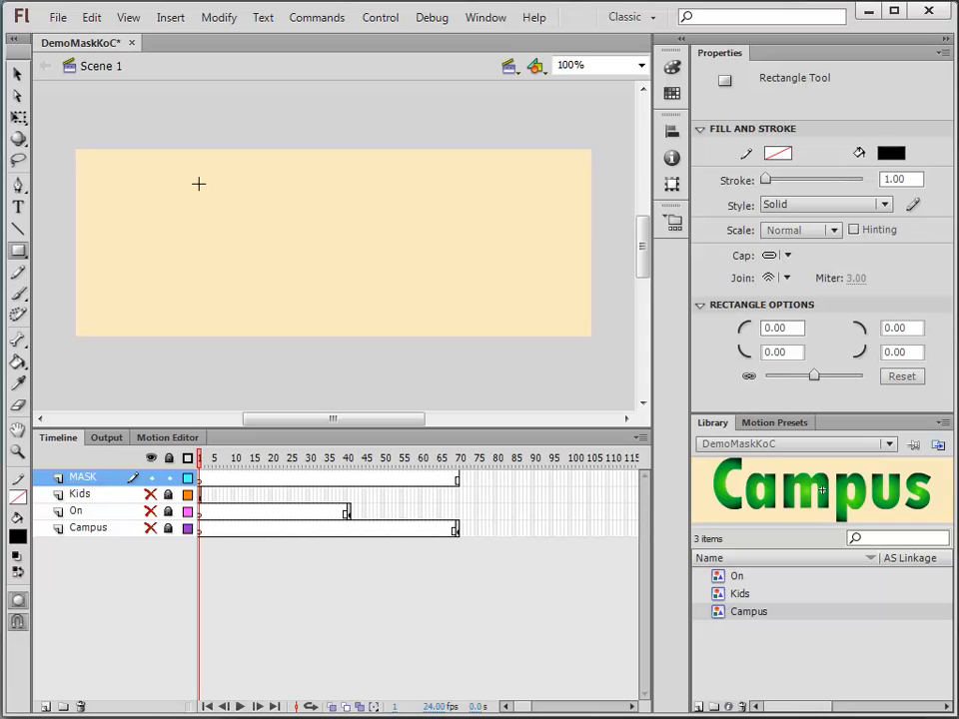
{"action": "mouse_move", "coordinate": [198, 184]}
{"action": "left_mouse_down"}
{"action": "mouse_move", "coordinate": [452, 257]}
{"action": "mouse_move", "coordinate": [461, 209]}
{"action": "left_mouse_up"}
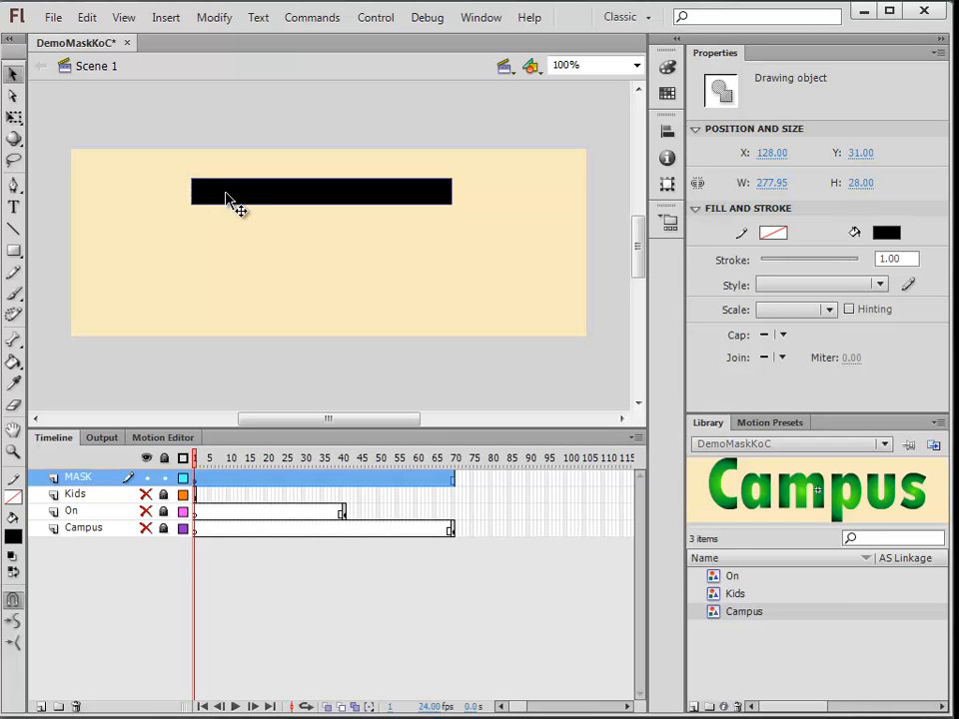
Break apart the black rectangle drawing object into an editable shape and deselect it
{"action": "key", "text": "ctrl+b"}
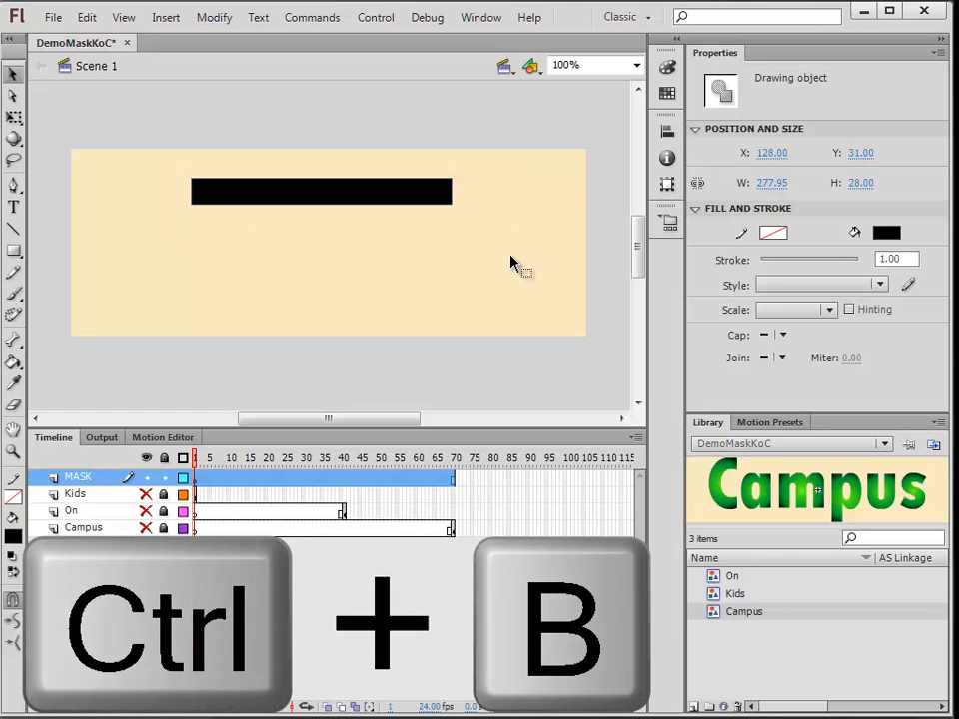
{"action": "key", "text": "ctrl+b"}
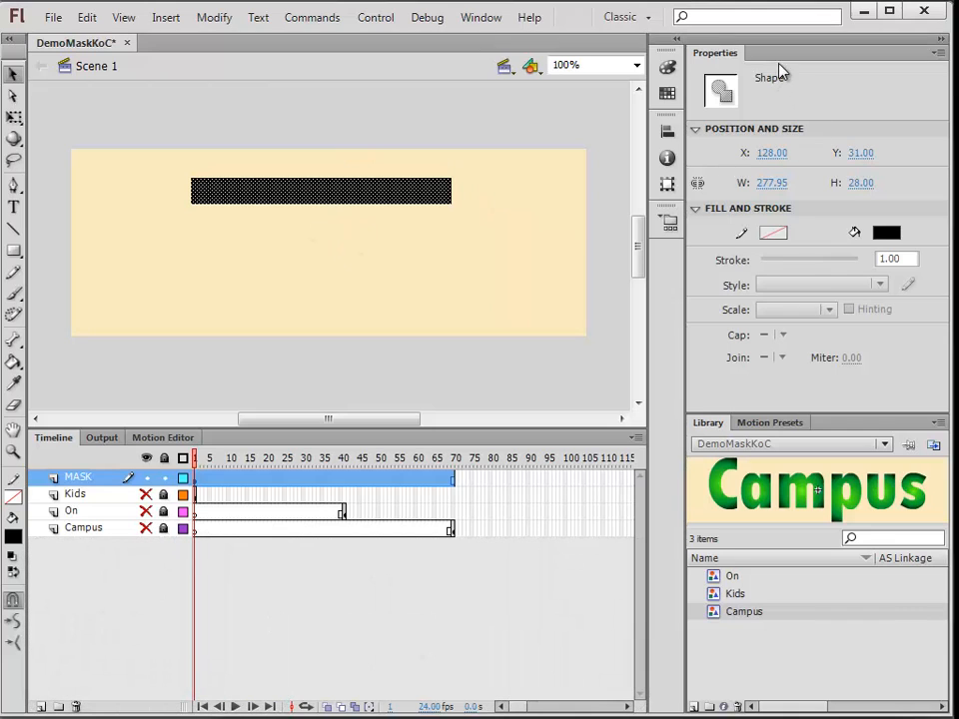
{"action": "left_click", "coordinate": [228, 219]}
Bend the black shape's edges into an irregular blob about 304 by 83 px and select the whole shape
{"action": "left_click_drag", "start_coordinate": [224, 208], "coordinate": [211, 246]}
{"action": "left_click_drag", "start_coordinate": [316, 229], "coordinate": [272, 249]}
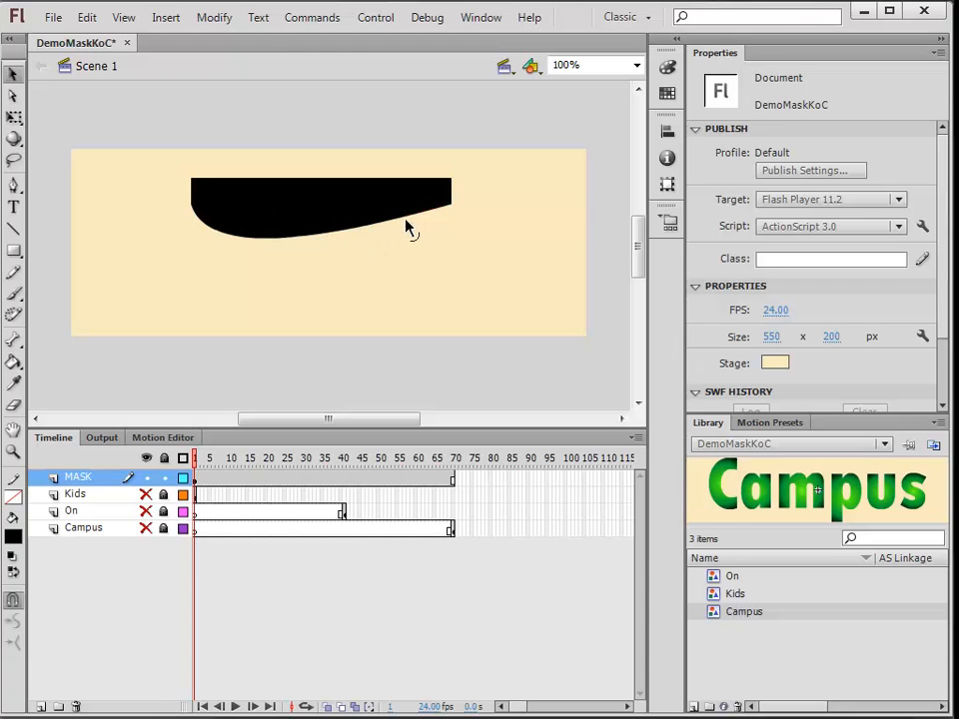
{"action": "left_click_drag", "start_coordinate": [408, 222], "coordinate": [372, 249]}
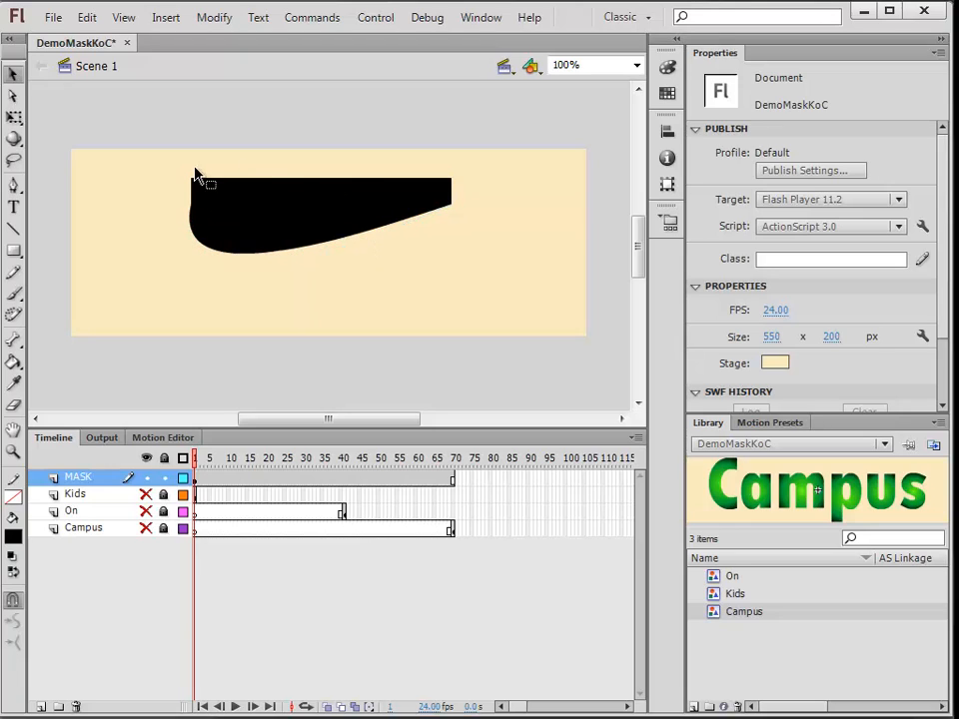
{"action": "left_click_drag", "start_coordinate": [234, 179], "coordinate": [302, 149]}
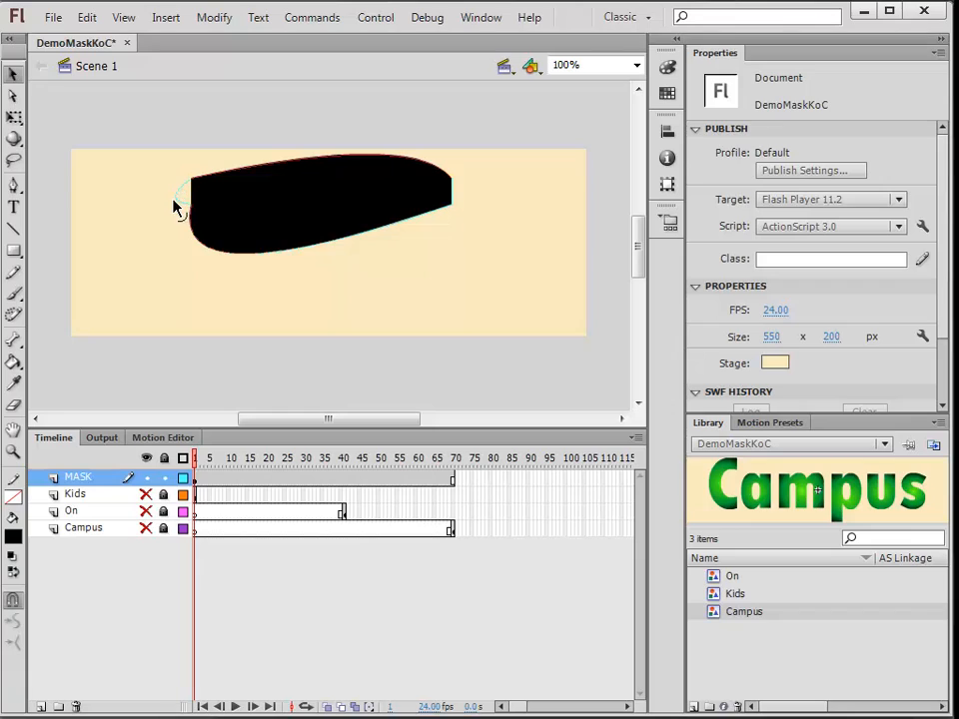
{"action": "left_click_drag", "start_coordinate": [182, 208], "coordinate": [188, 208]}
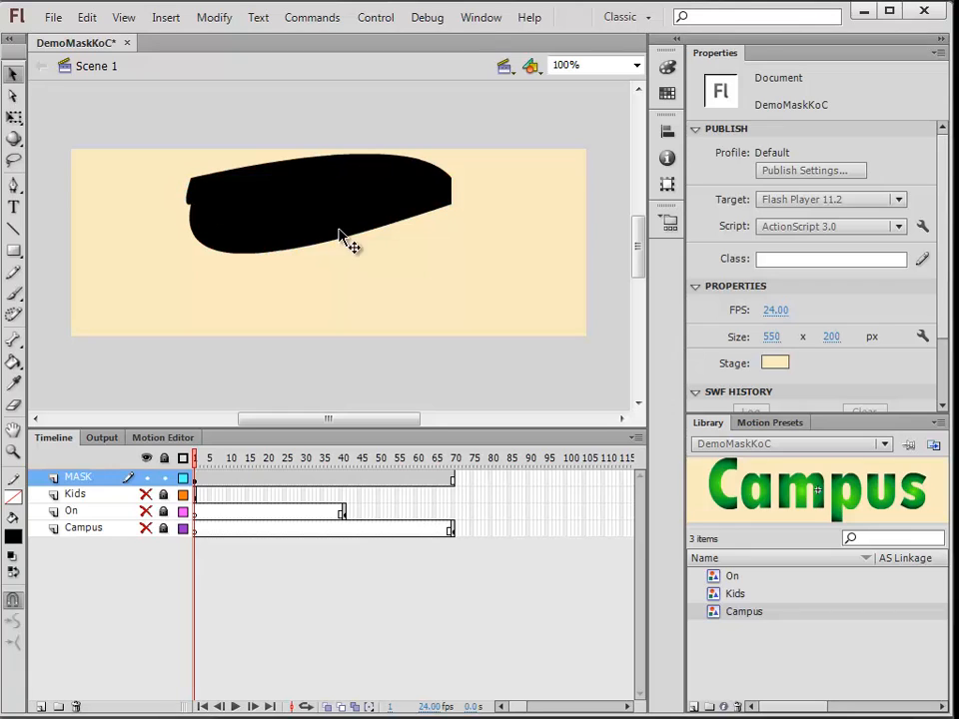
{"action": "left_click_drag", "start_coordinate": [452, 194], "coordinate": [441, 235]}
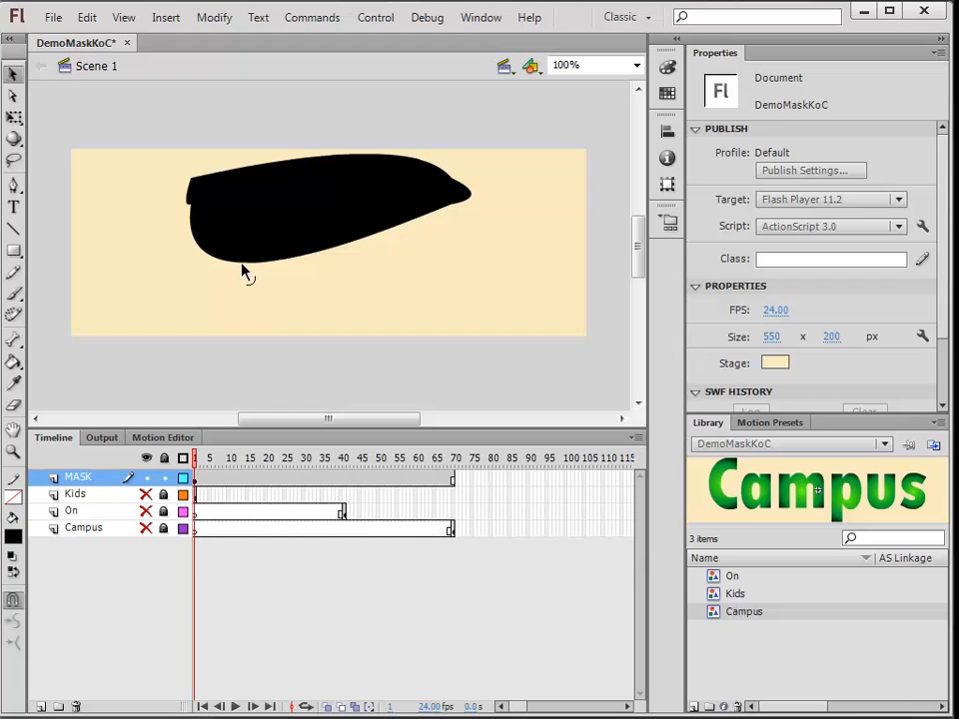
{"action": "left_click_drag", "start_coordinate": [246, 264], "coordinate": [245, 236]}
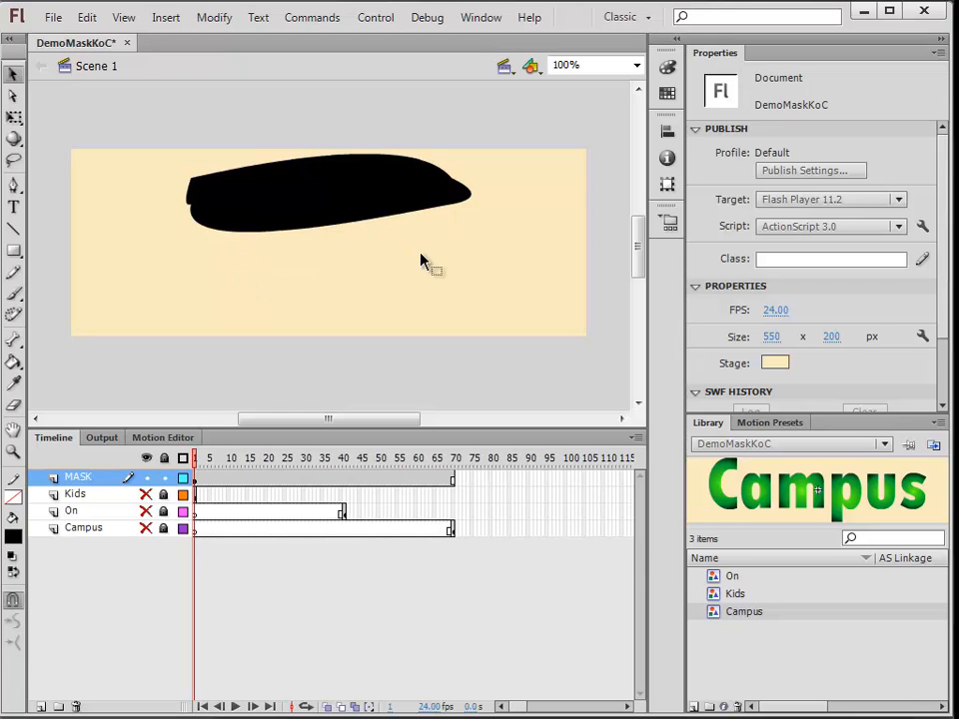
{"action": "left_click", "coordinate": [12, 75]}
{"action": "left_click", "coordinate": [270, 200]}
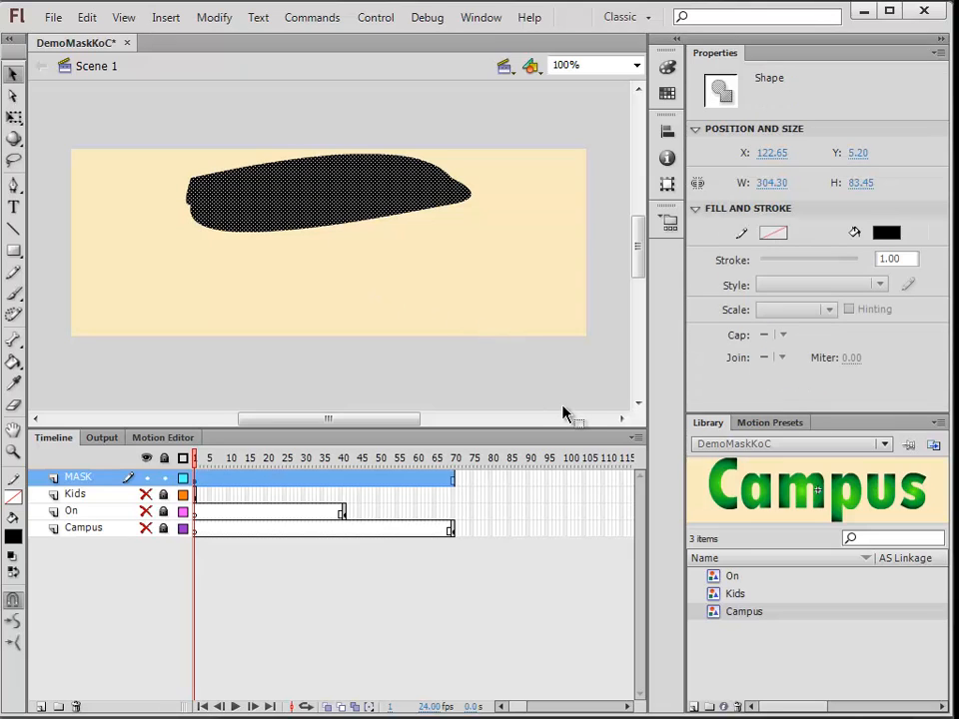
Convert the black blob to a graphic symbol named blackMask and move it to about X 256, Y 93 on the stage
{"action": "key", "text": "F8"}
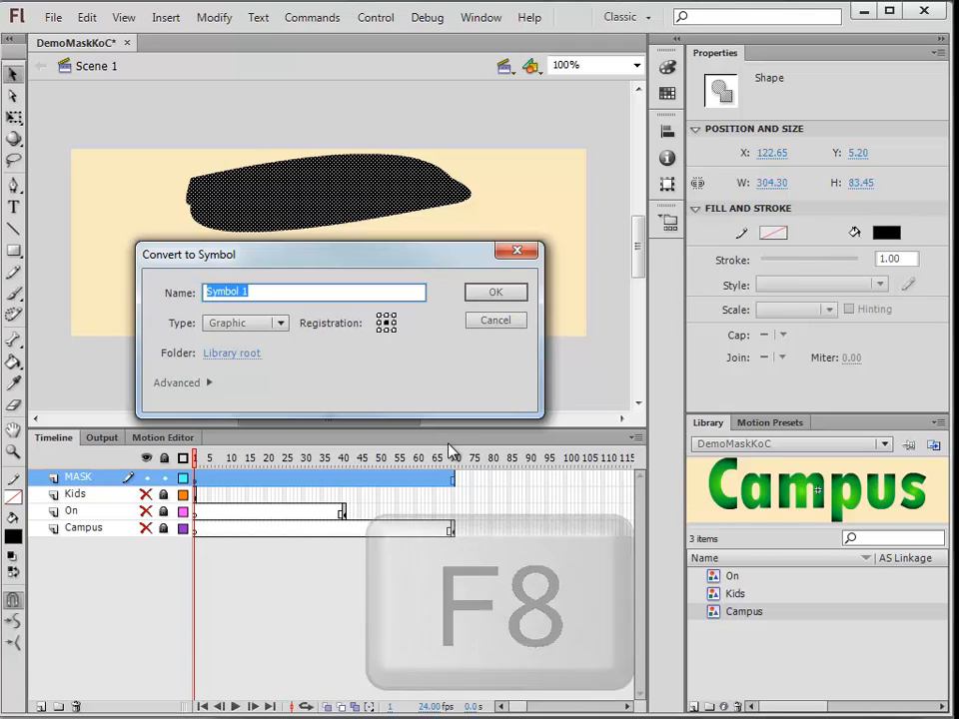
{"action": "type", "text": "bl"}
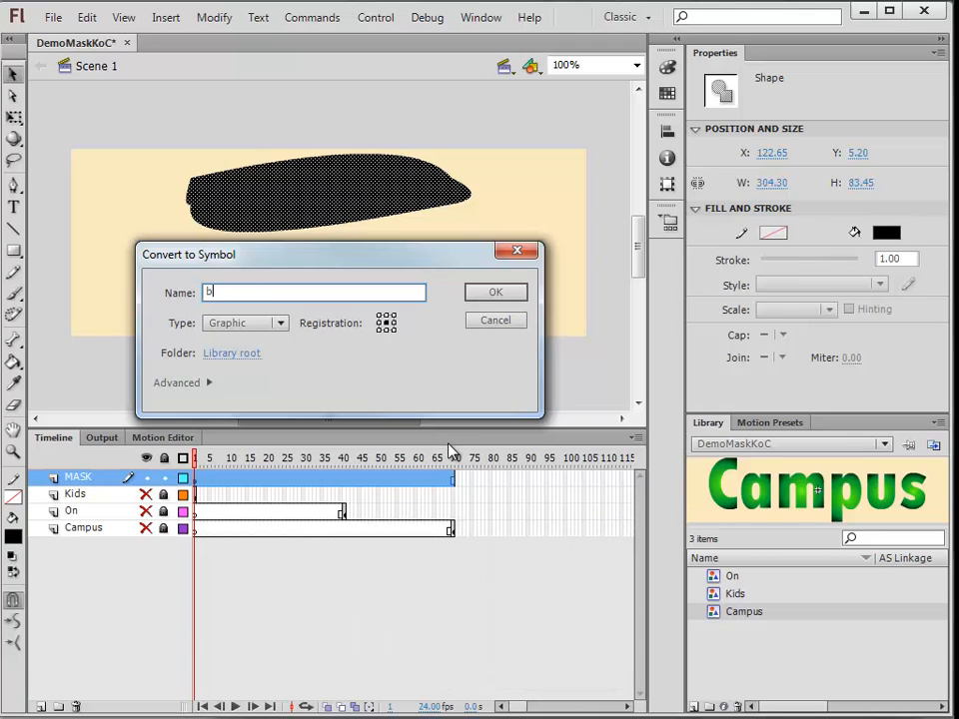
{"action": "type", "text": "ackMask"}
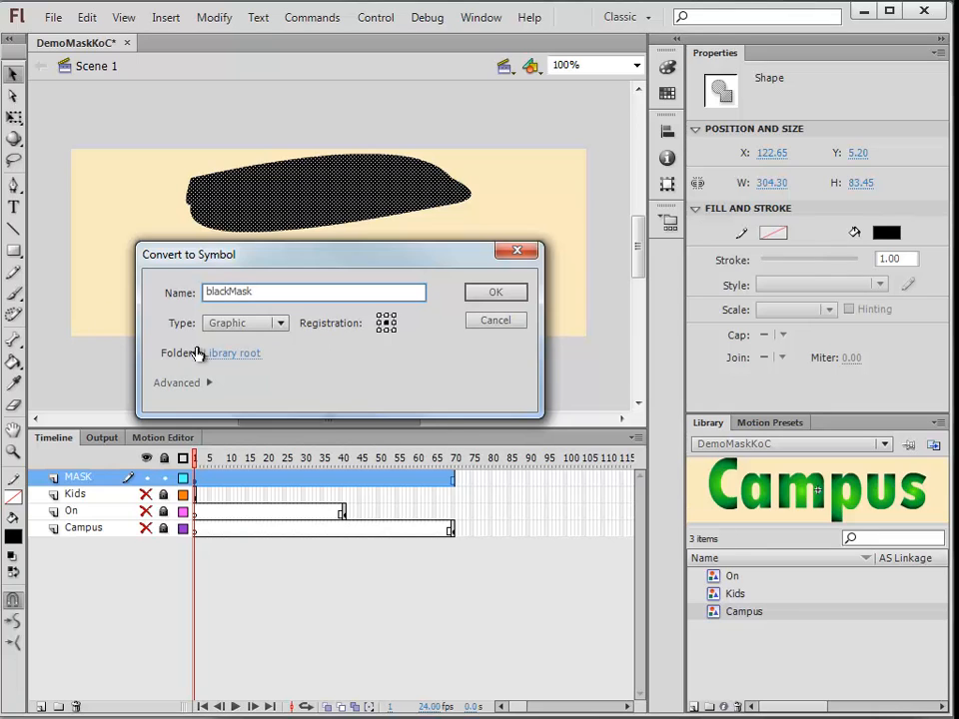
{"action": "left_click", "coordinate": [491, 296]}
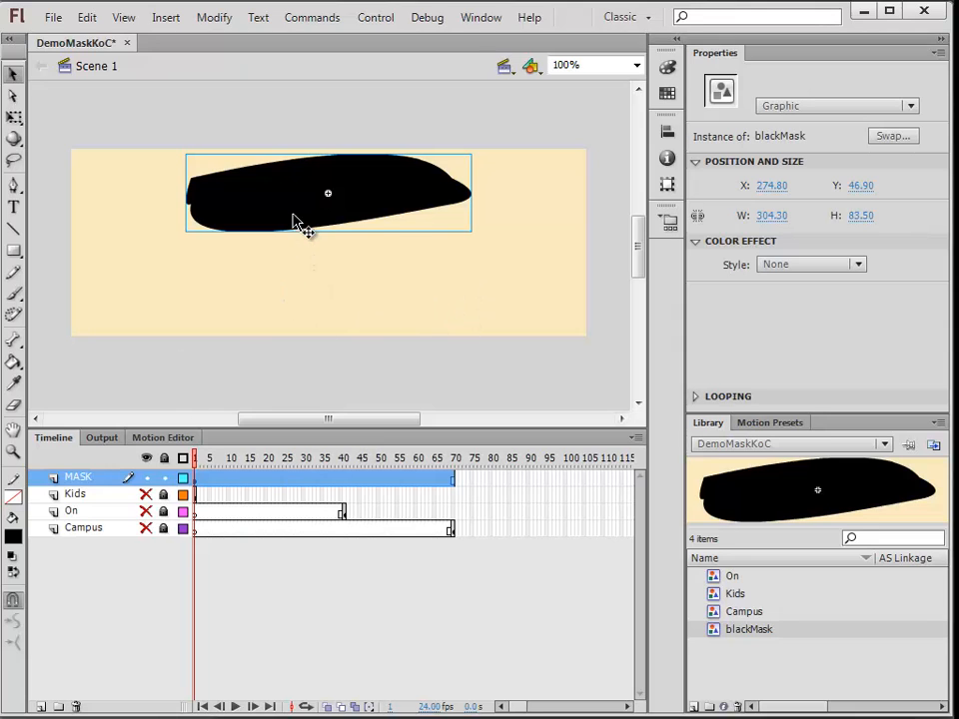
{"action": "left_click_drag", "start_coordinate": [293, 220], "coordinate": [276, 259]}
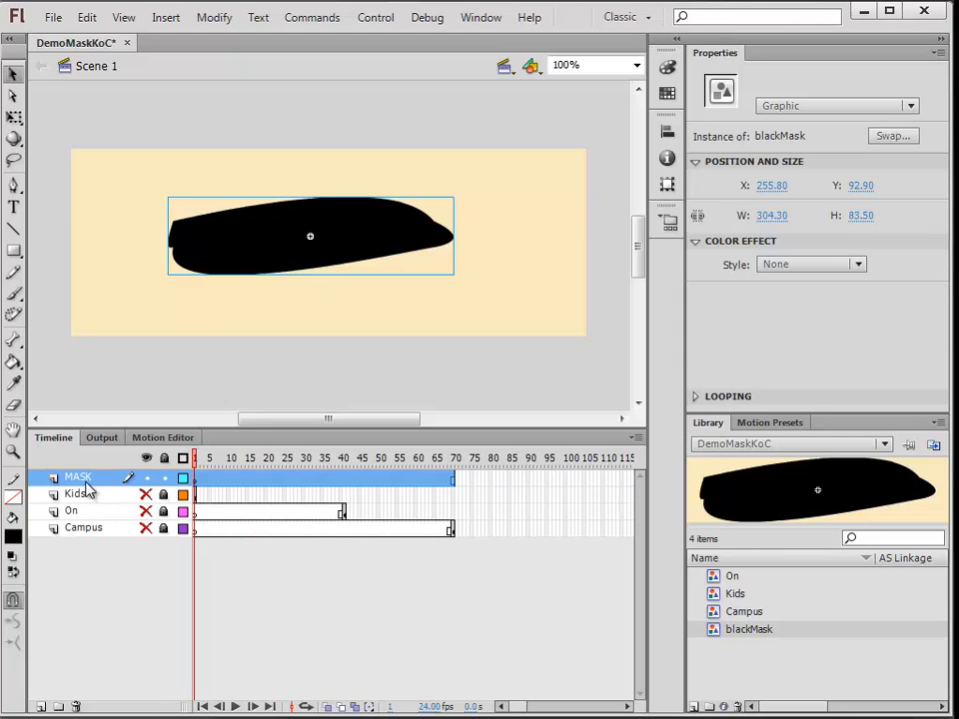
Show the Kids layer, save the document and turn the MASK layer into a mask for Kids
{"action": "left_click", "coordinate": [147, 495]}
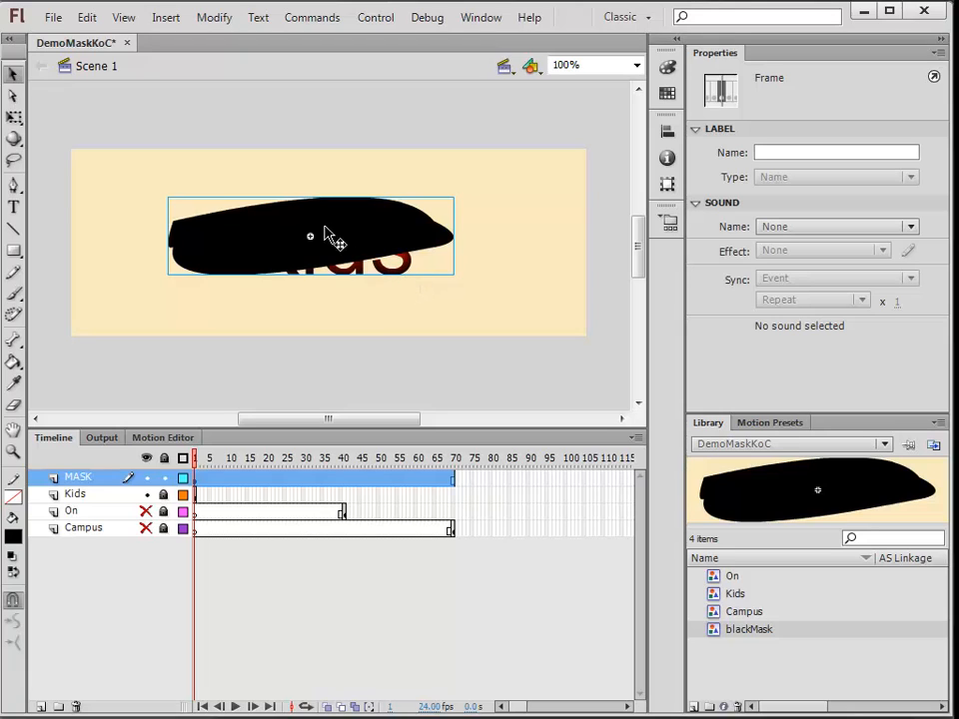
{"action": "key", "text": "ctrl+s"}
{"action": "right_click", "coordinate": [93, 480]}
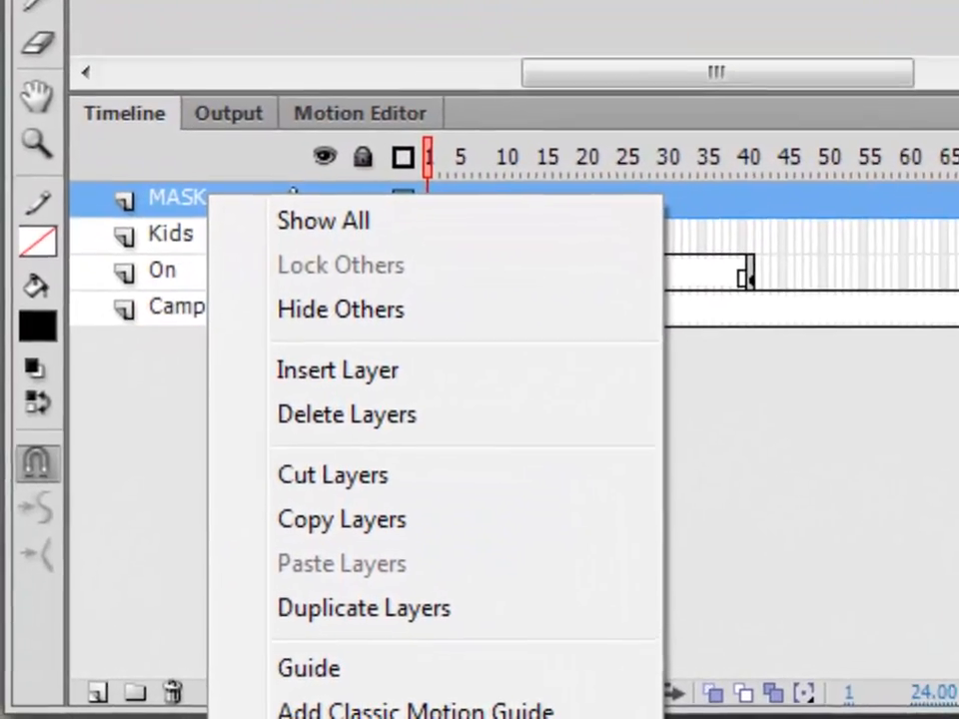
{"action": "left_click", "coordinate": [320, 718]}
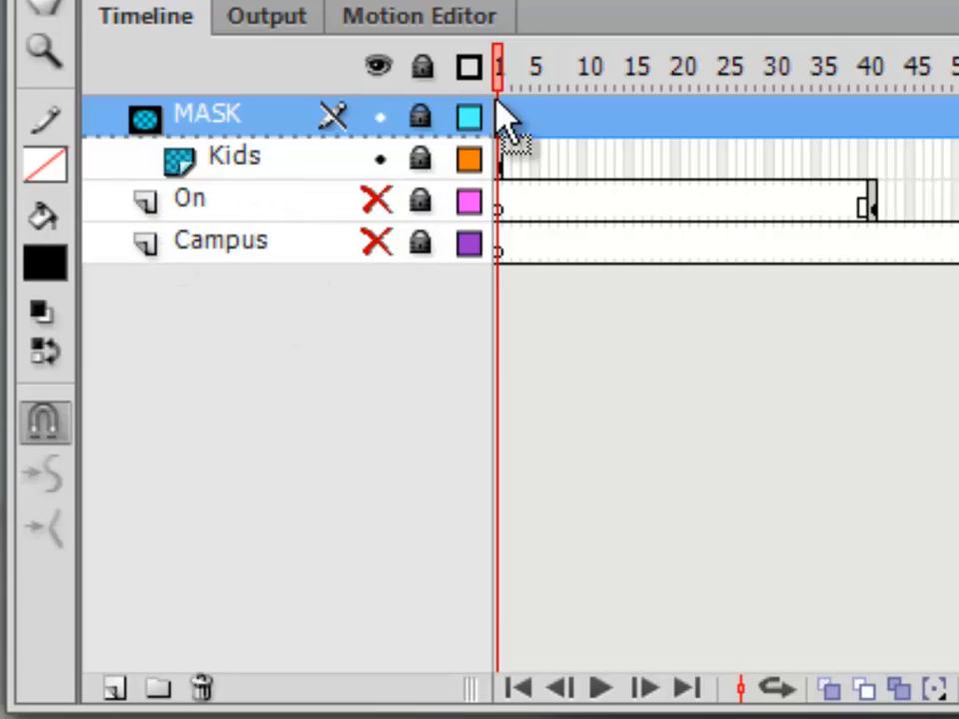
Extend the Kids layer's frames to frame 40 and return the playhead to frame 1
{"action": "left_click_drag", "start_coordinate": [513, 64], "coordinate": [865, 118]}
{"action": "key", "text": "F5"}
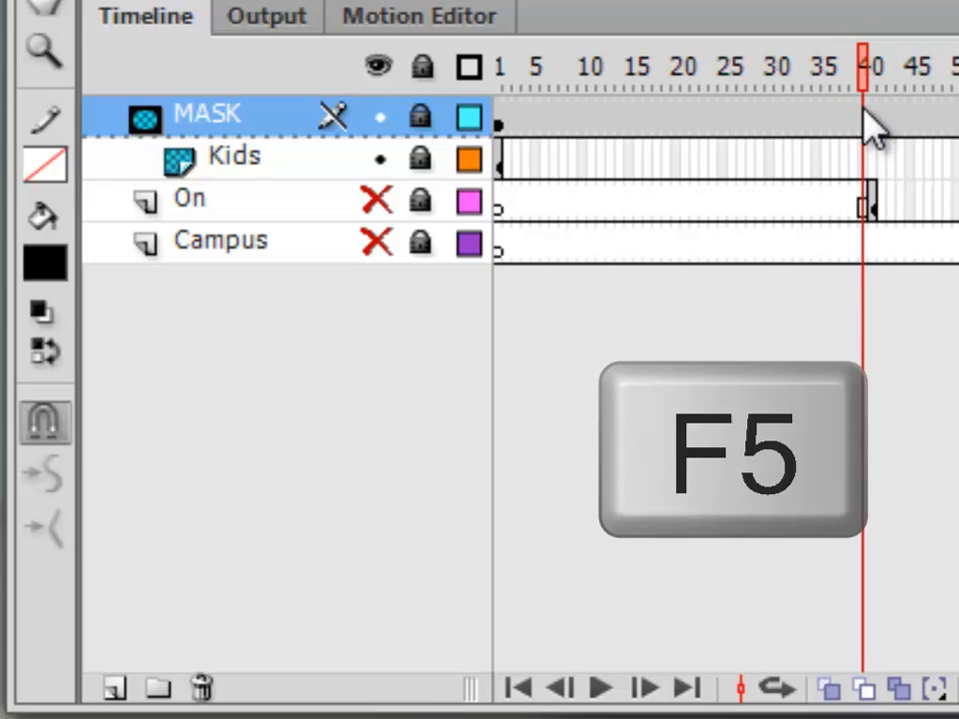
{"action": "left_click", "coordinate": [865, 159]}
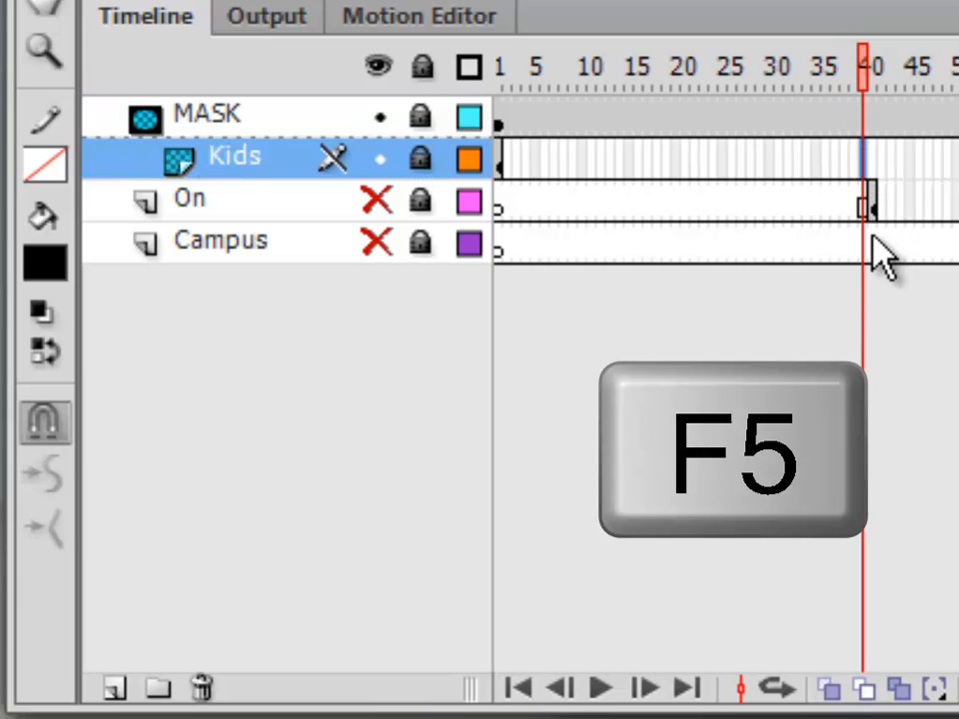
{"action": "key", "text": "F5"}
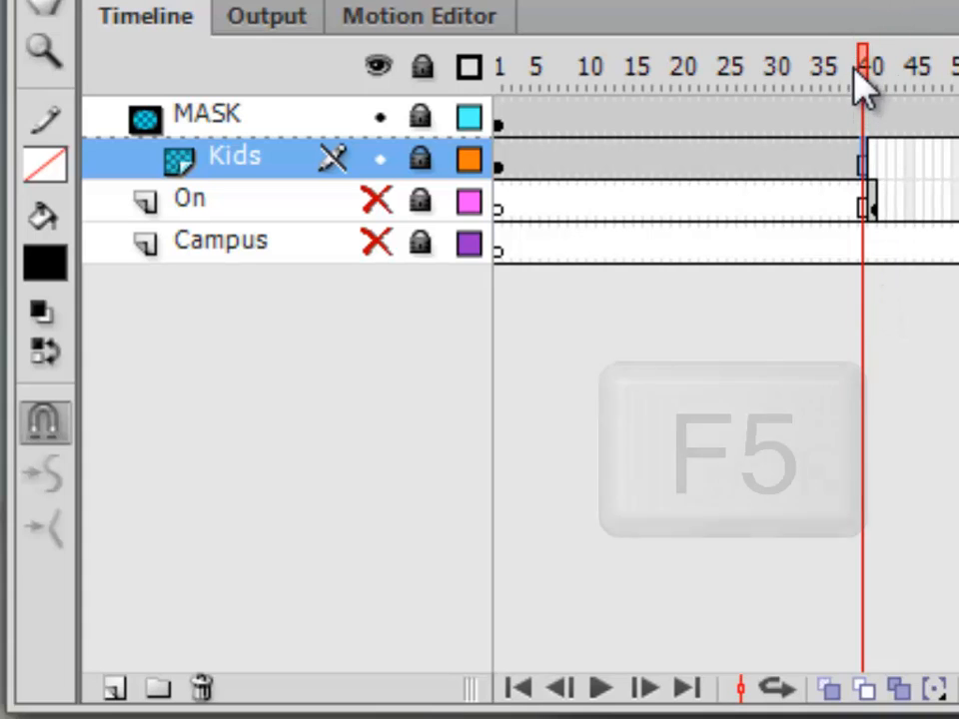
{"action": "left_click_drag", "start_coordinate": [869, 79], "coordinate": [442, 105]}
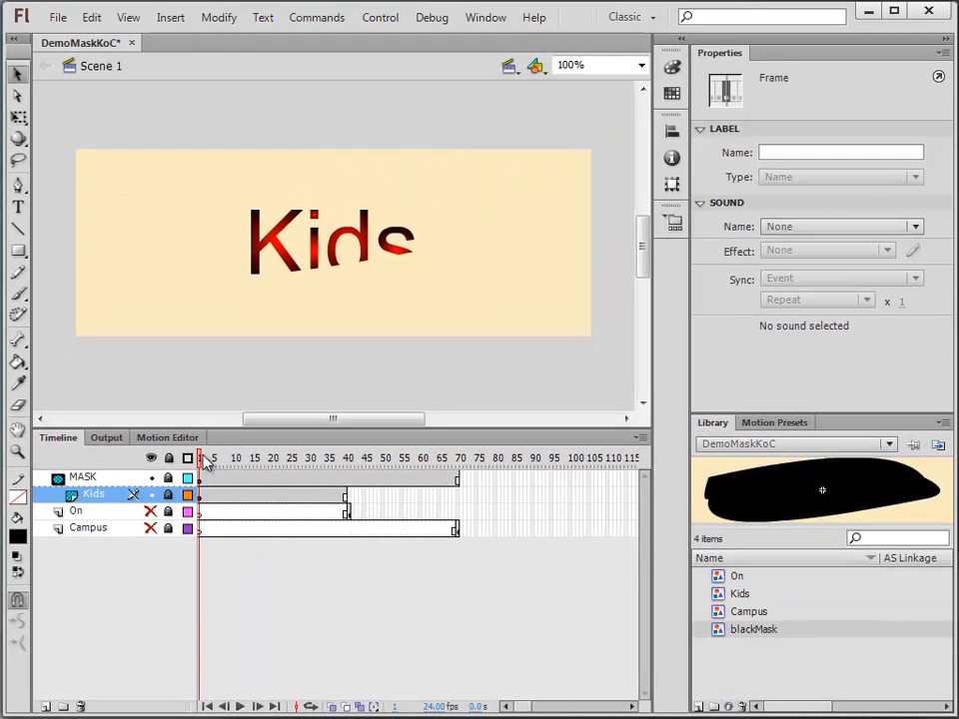
{"action": "mouse_move", "coordinate": [207, 463]}
{"action": "left_mouse_down"}
{"action": "mouse_move", "coordinate": [348, 466]}
{"action": "mouse_move", "coordinate": [305, 481]}
{"action": "mouse_move", "coordinate": [199, 471]}
{"action": "left_mouse_up"}
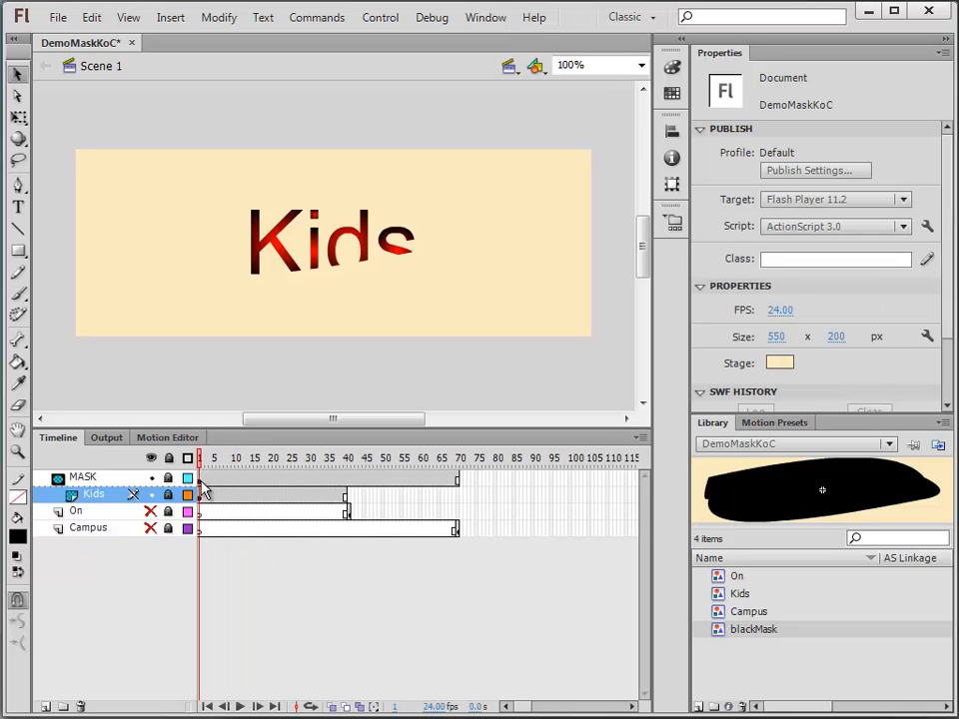
Unlock the MASK layer and, in frame 1, shrink the blackMask instance to about 72 by 52 px over the upper part of Ki
{"action": "left_click", "coordinate": [200, 480]}
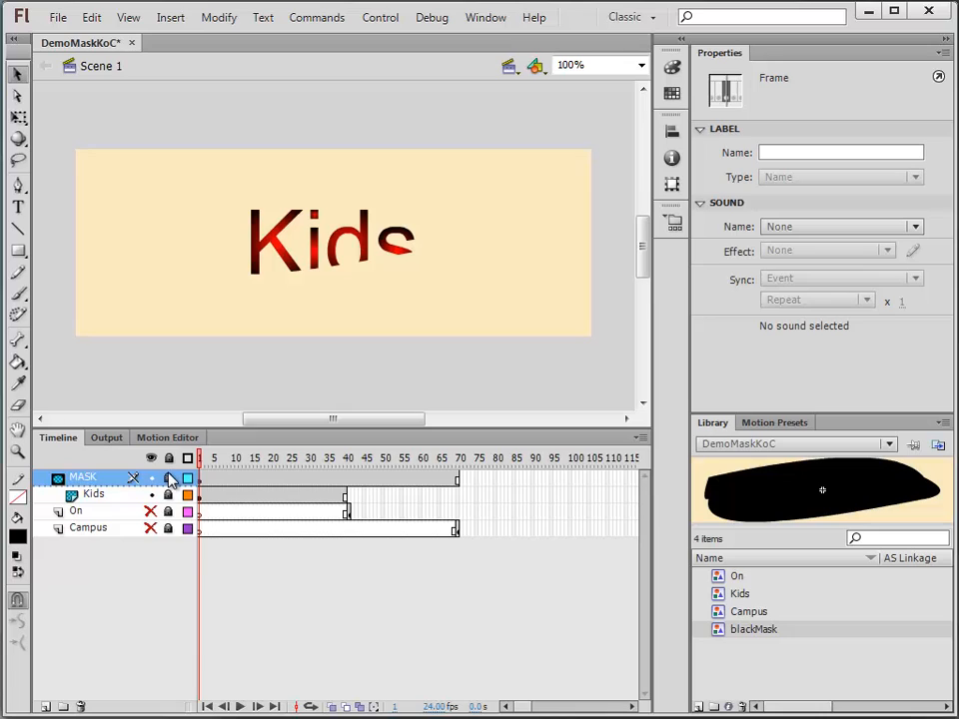
{"action": "left_click", "coordinate": [169, 479]}
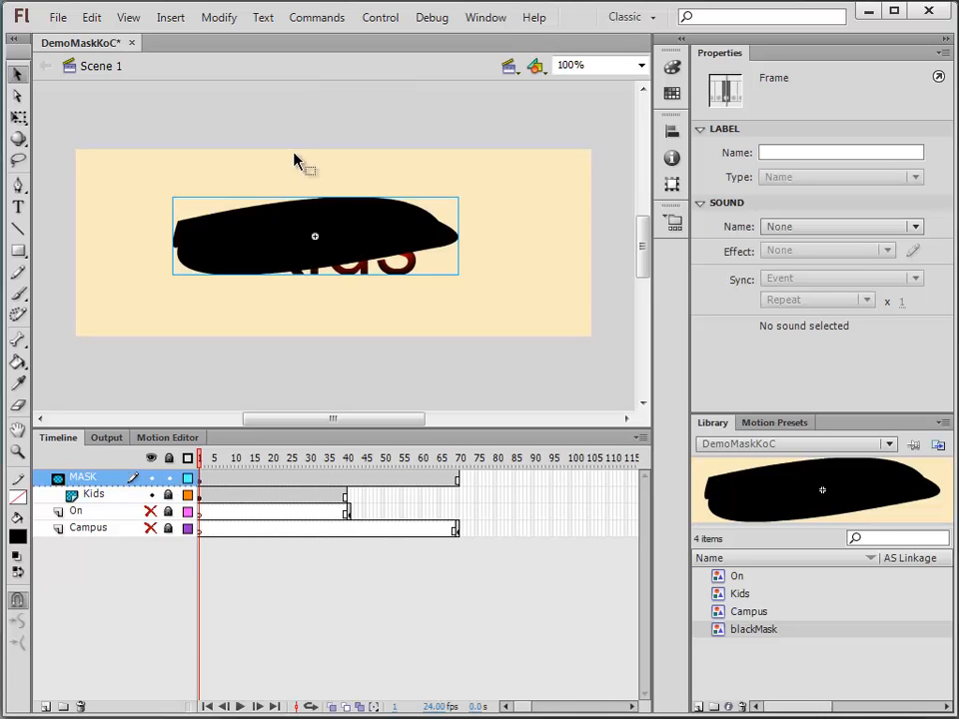
{"action": "left_click", "coordinate": [295, 246]}
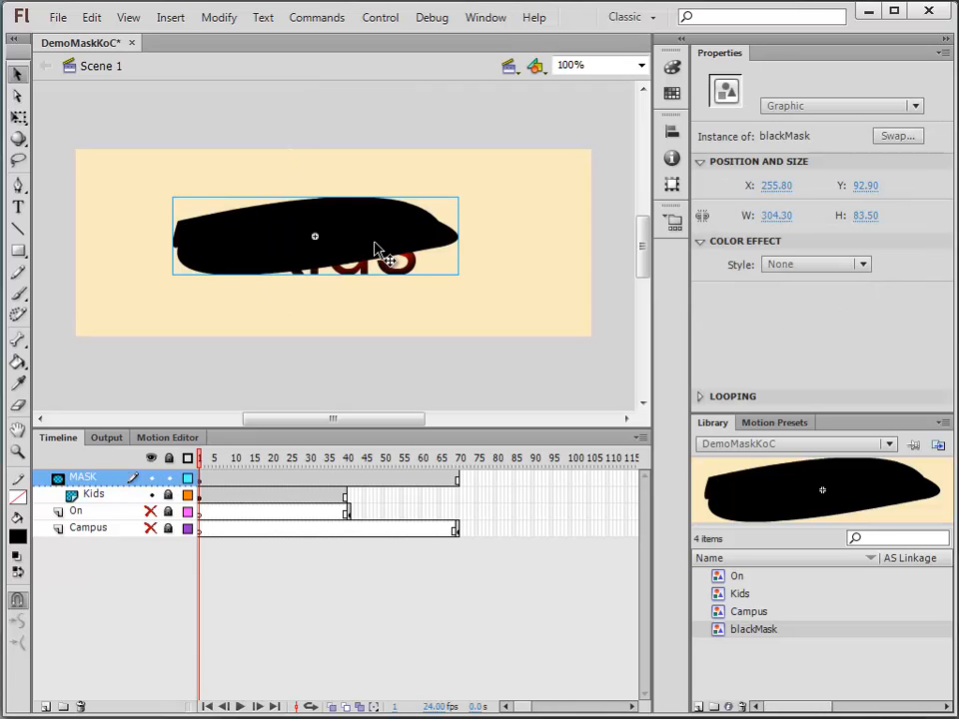
{"action": "left_click", "coordinate": [18, 117]}
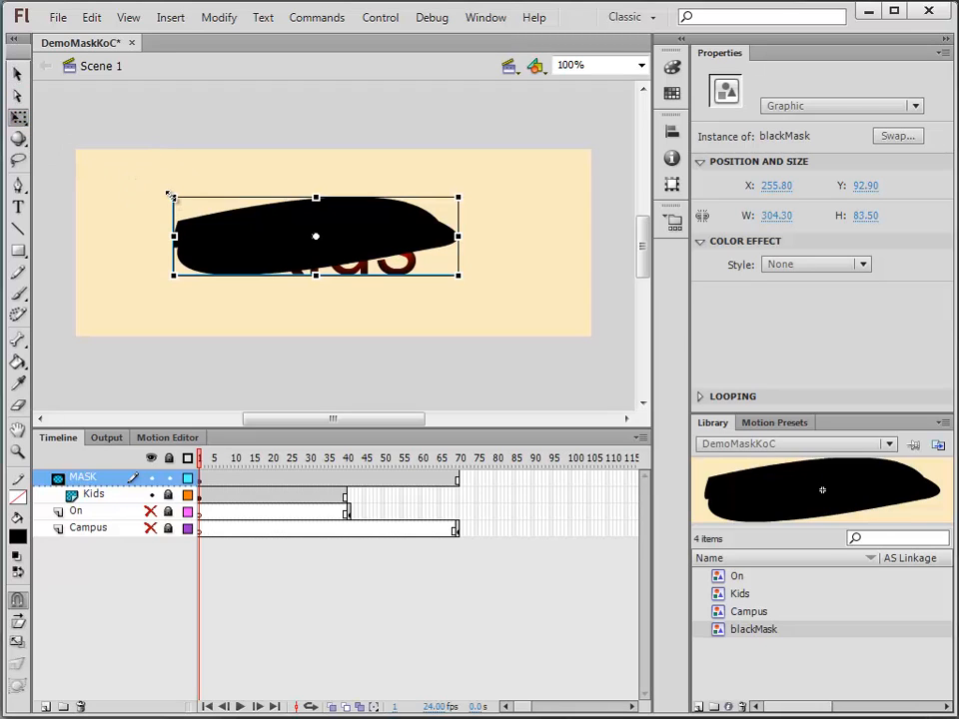
{"action": "left_click_drag", "start_coordinate": [171, 198], "coordinate": [280, 216]}
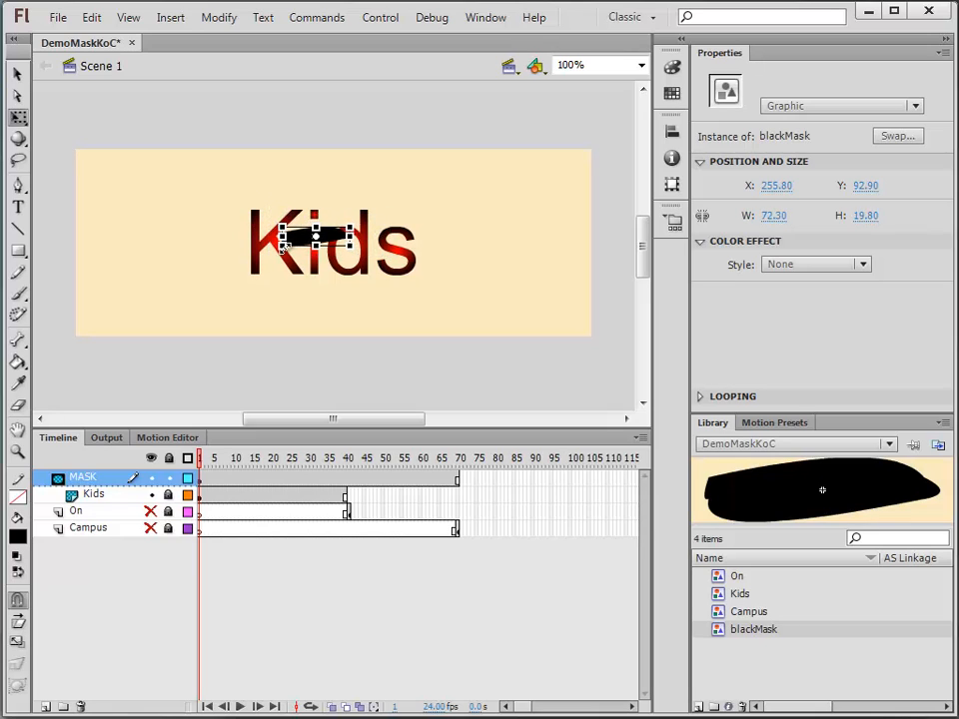
{"action": "left_click_drag", "start_coordinate": [315, 245], "coordinate": [315, 223]}
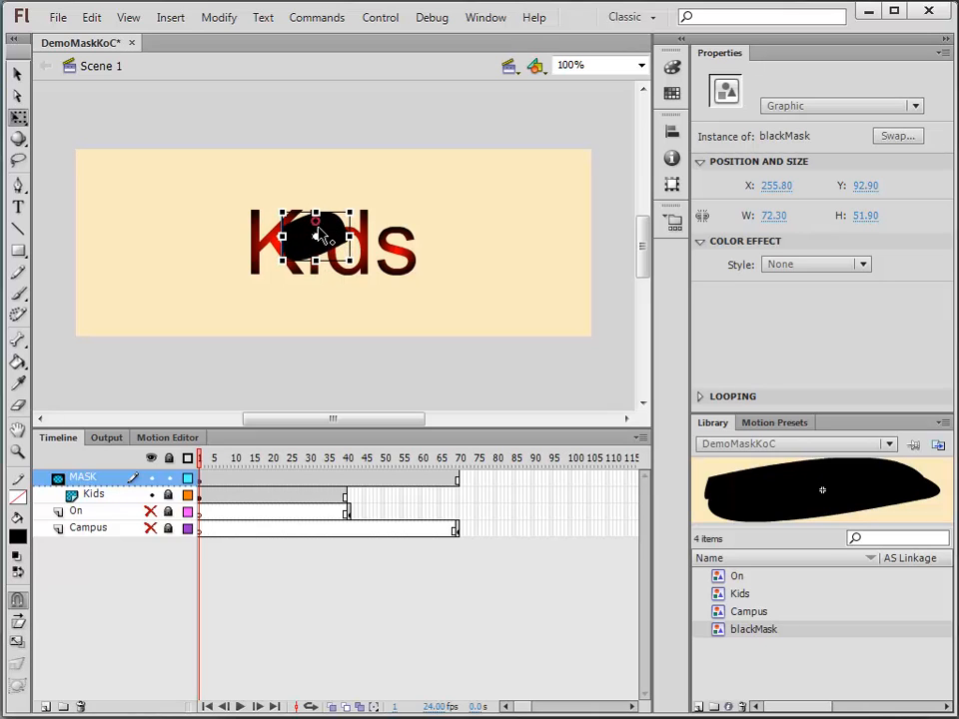
{"action": "mouse_move", "coordinate": [330, 236]}
{"action": "left_mouse_down"}
{"action": "mouse_move", "coordinate": [330, 208]}
{"action": "mouse_move", "coordinate": [350, 212]}
{"action": "mouse_move", "coordinate": [330, 216]}
{"action": "left_mouse_up"}
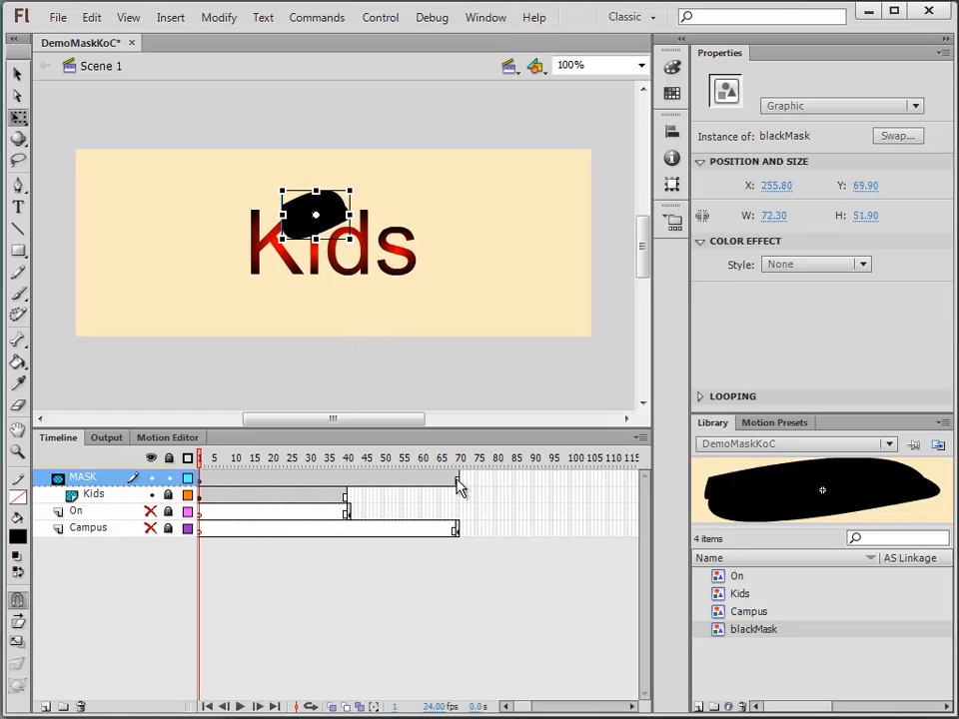
Insert a MASK keyframe at frame 39, enlarge its blob to about 318 by 138 px, and rotate it clockwise over the whole word Kids
{"action": "left_click", "coordinate": [343, 484]}
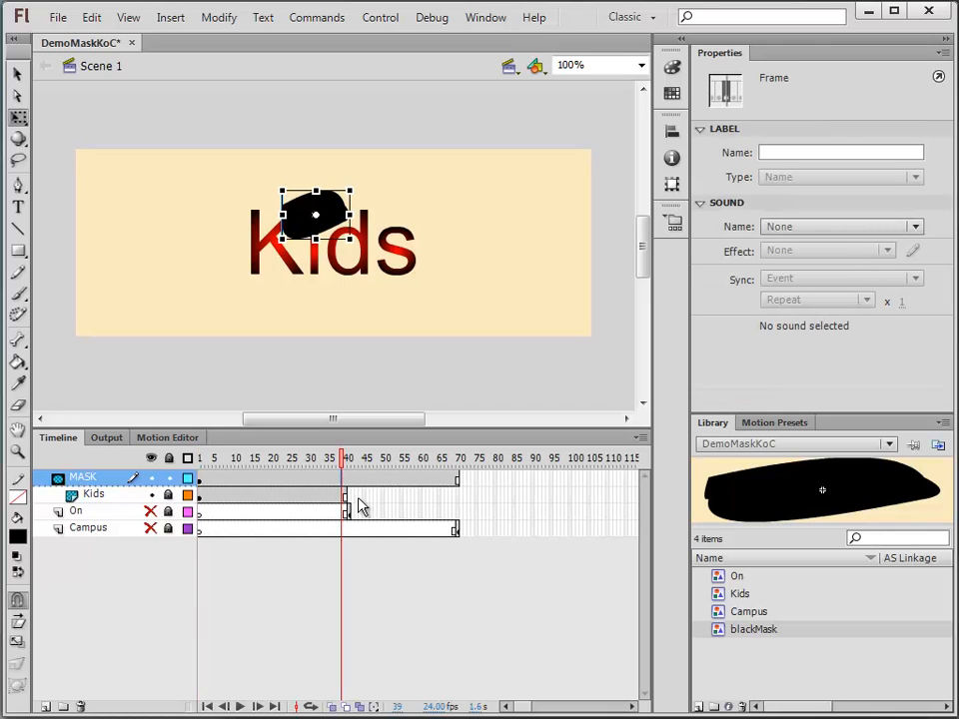
{"action": "key", "text": "F6"}
{"action": "key", "text": "F6"}
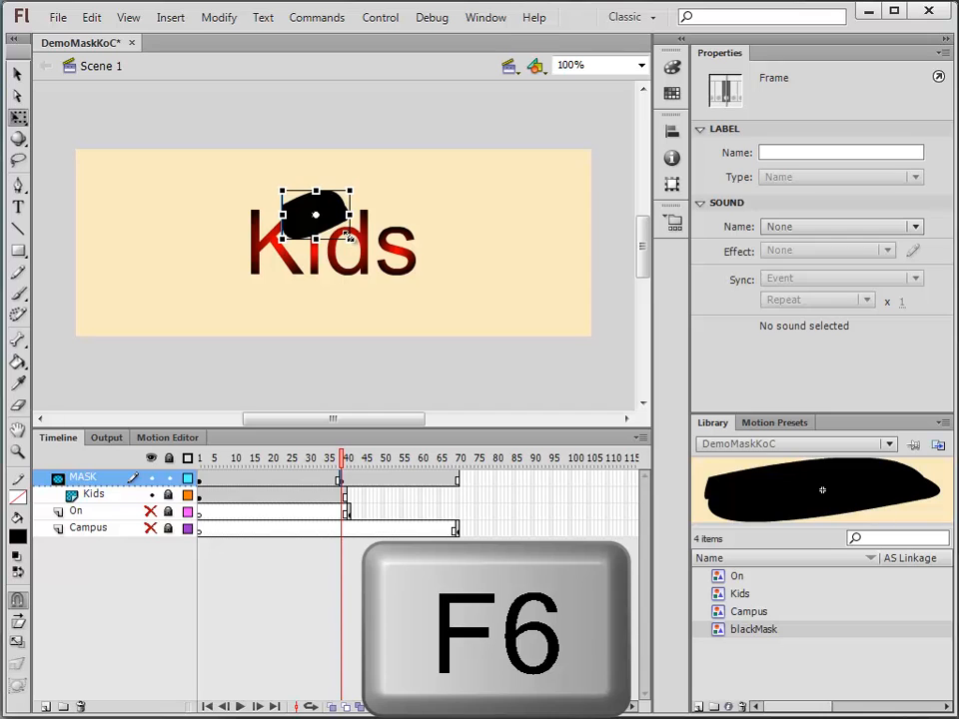
{"action": "left_click_drag", "start_coordinate": [349, 241], "coordinate": [465, 279]}
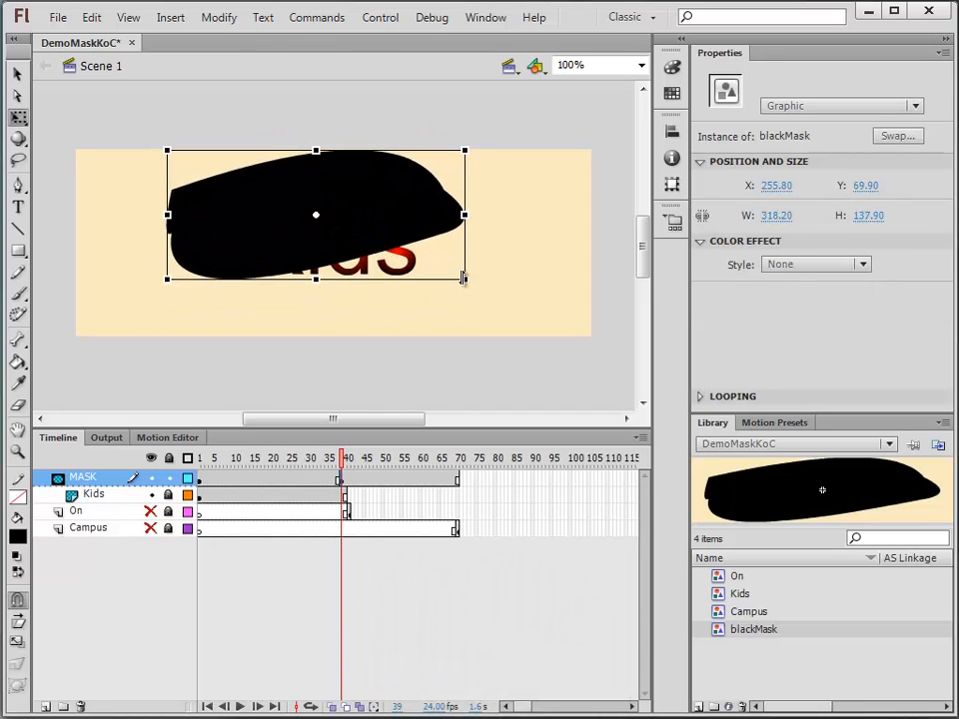
{"action": "left_click_drag", "start_coordinate": [475, 138], "coordinate": [505, 195]}
{"action": "left_click_drag", "start_coordinate": [378, 252], "coordinate": [375, 257]}
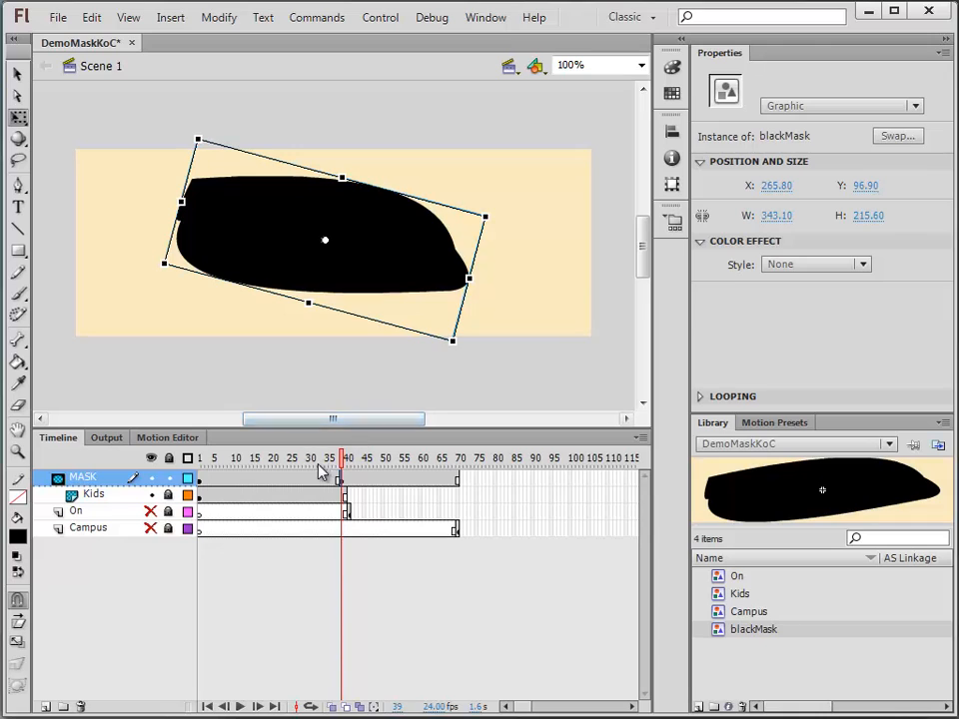
Create a classic tween between the two blob keyframes on the MASK layer
{"action": "left_click", "coordinate": [272, 485]}
{"action": "right_click", "coordinate": [267, 489]}
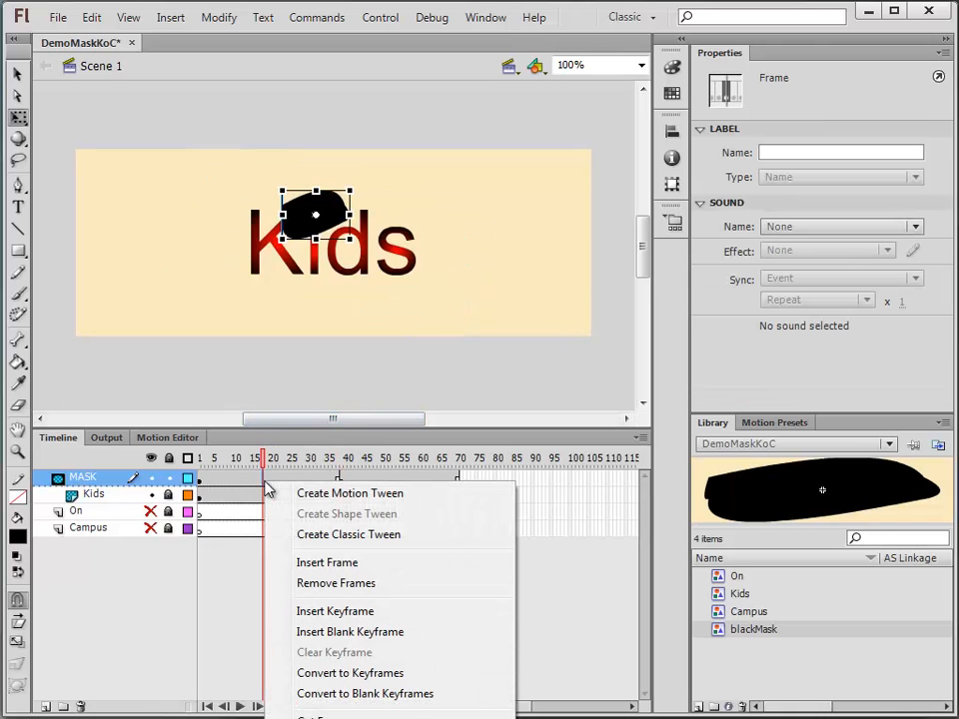
{"action": "left_click", "coordinate": [308, 537]}
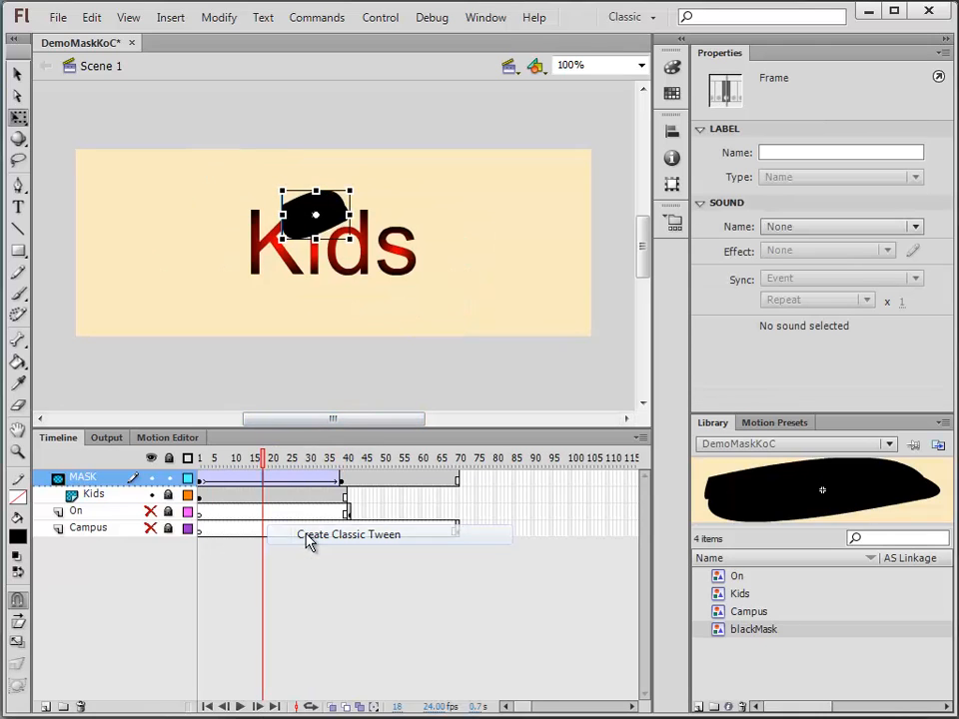
Scrub back to frame 1, test the movie to watch the Kids reveal, and close the preview
{"action": "left_click_drag", "start_coordinate": [265, 462], "coordinate": [190, 461]}
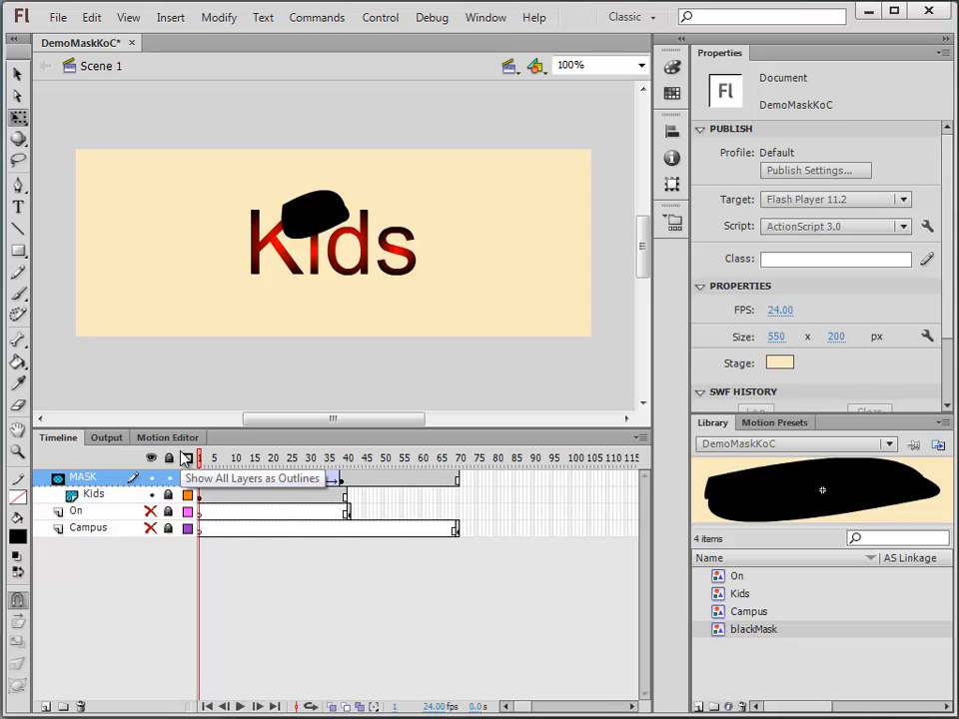
{"action": "key", "text": "ctrl+Return"}
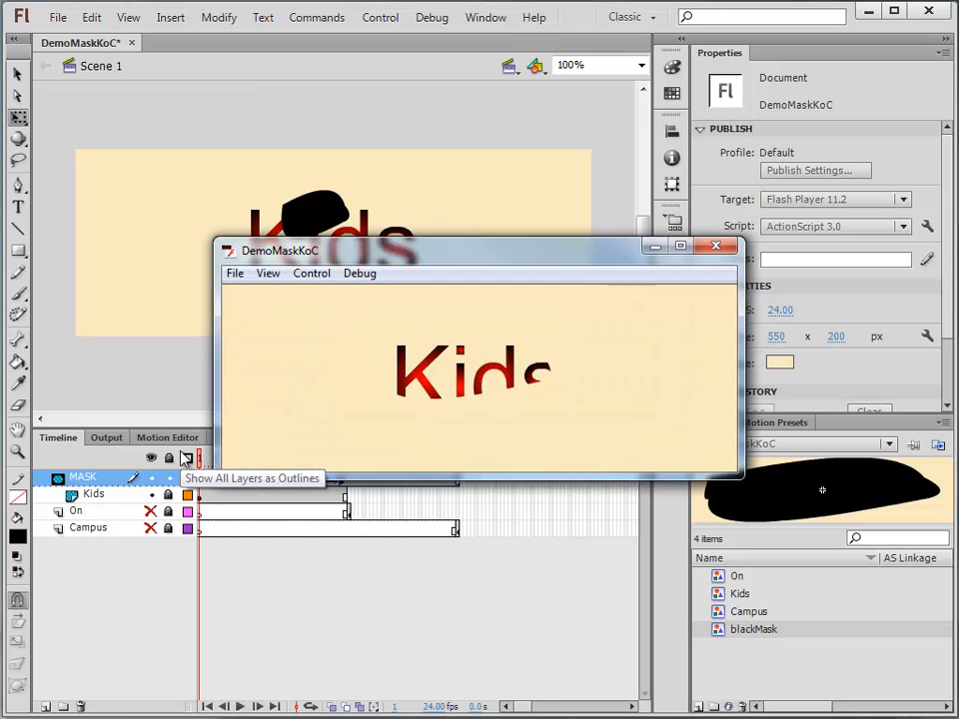
{"action": "left_click_drag", "start_coordinate": [493, 259], "coordinate": [395, 116]}
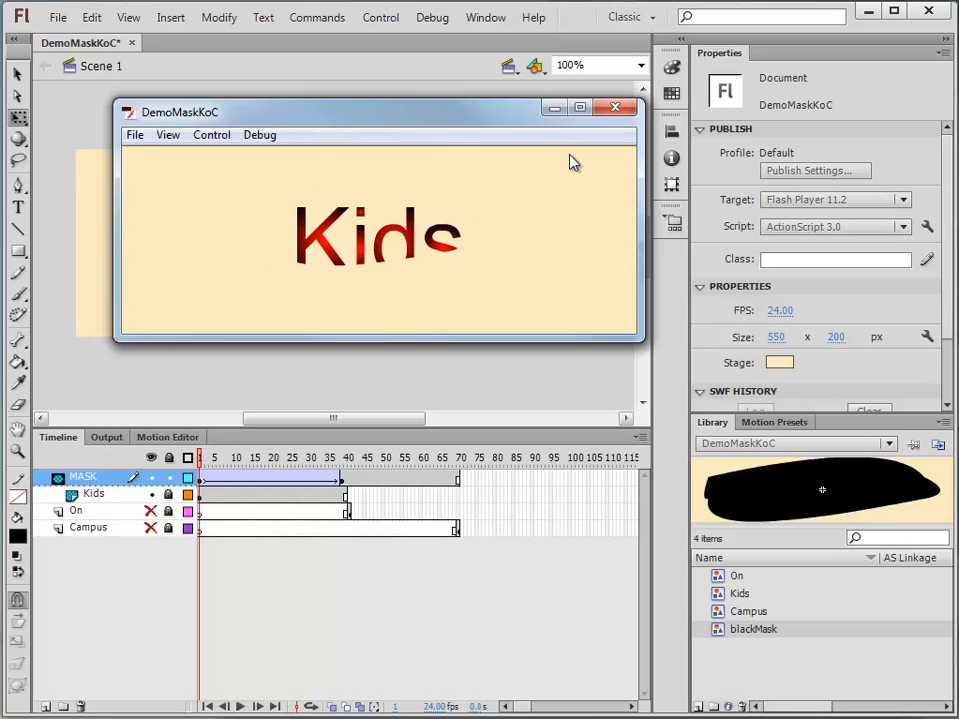
{"action": "left_click", "coordinate": [616, 107]}
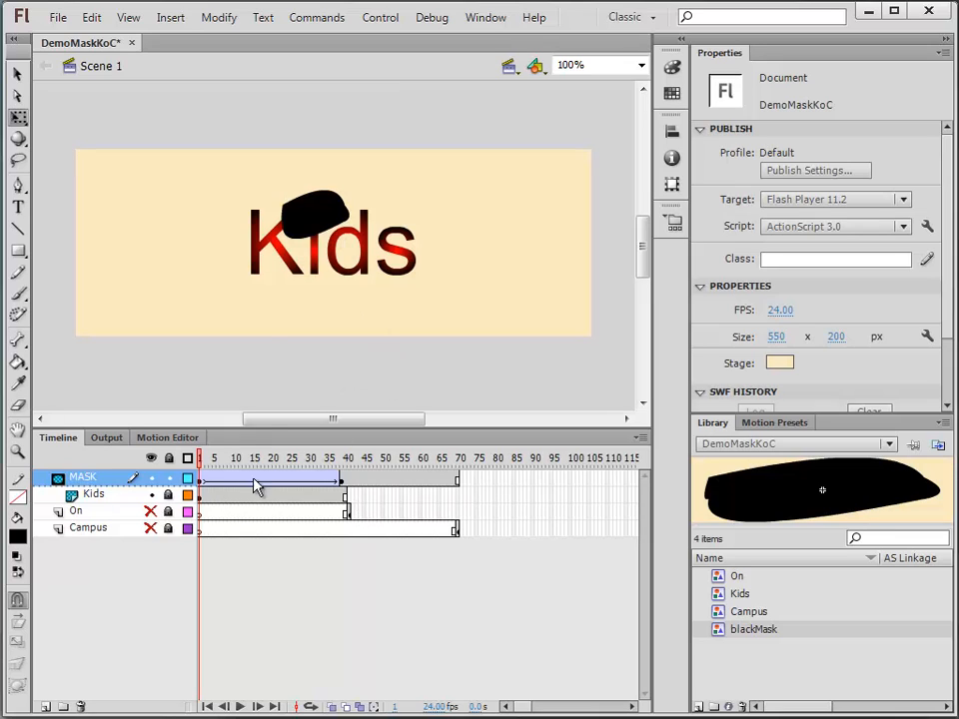
Lock the MASK layer and scrub from frame 1 to frame 40 to preview the masked Kids reveal
{"action": "mouse_move", "coordinate": [202, 461]}
{"action": "left_mouse_down"}
{"action": "mouse_move", "coordinate": [230, 461]}
{"action": "mouse_move", "coordinate": [198, 461]}
{"action": "left_mouse_up"}
{"action": "left_click", "coordinate": [168, 494]}
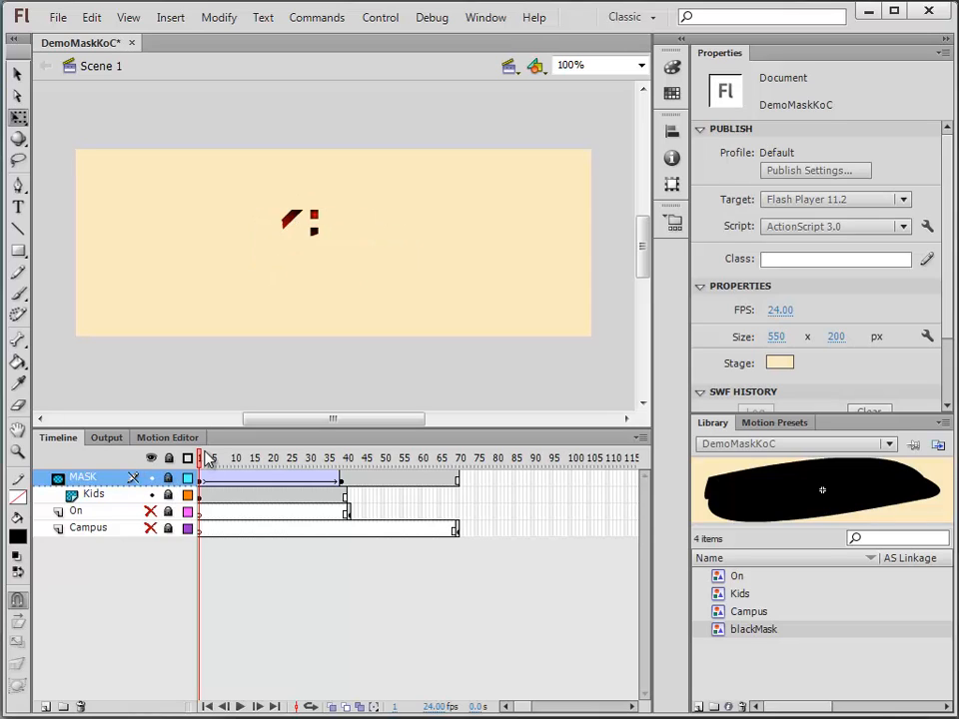
{"action": "left_click_drag", "start_coordinate": [201, 460], "coordinate": [349, 484]}
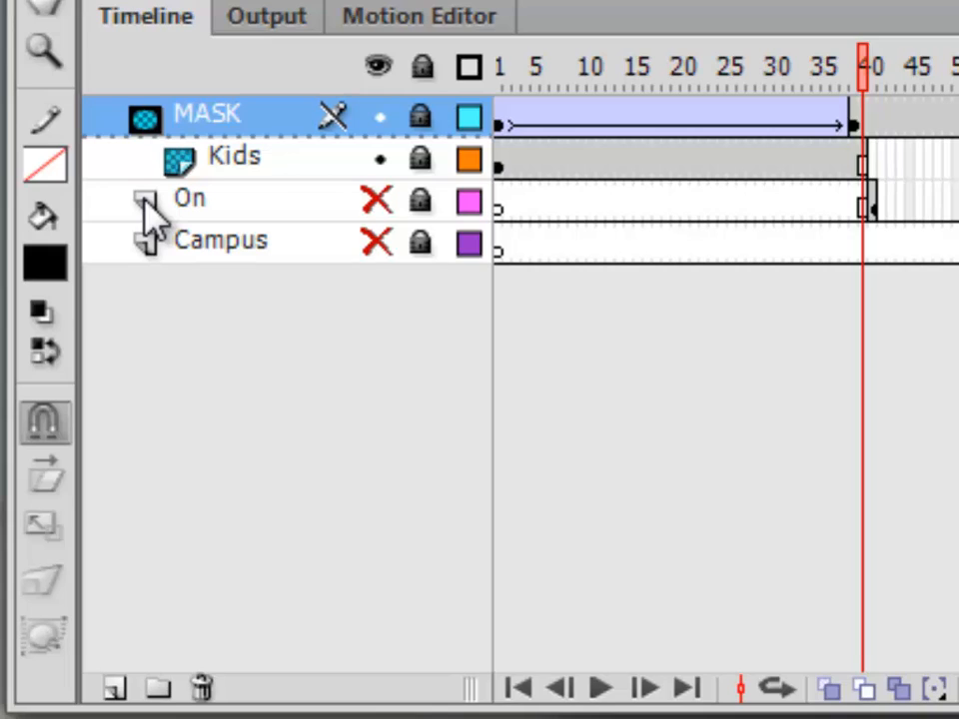
Place the On and Campus layers under the MASK layer as masked layers, keeping them below Kids
{"action": "left_click_drag", "start_coordinate": [182, 196], "coordinate": [185, 175]}
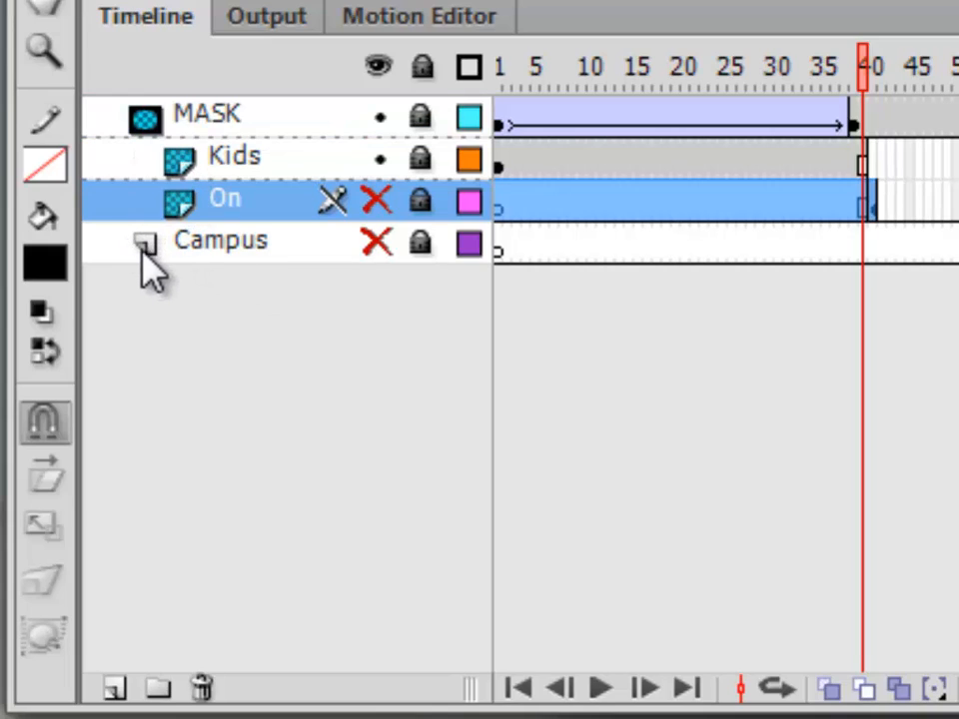
{"action": "left_click_drag", "start_coordinate": [178, 246], "coordinate": [182, 240]}
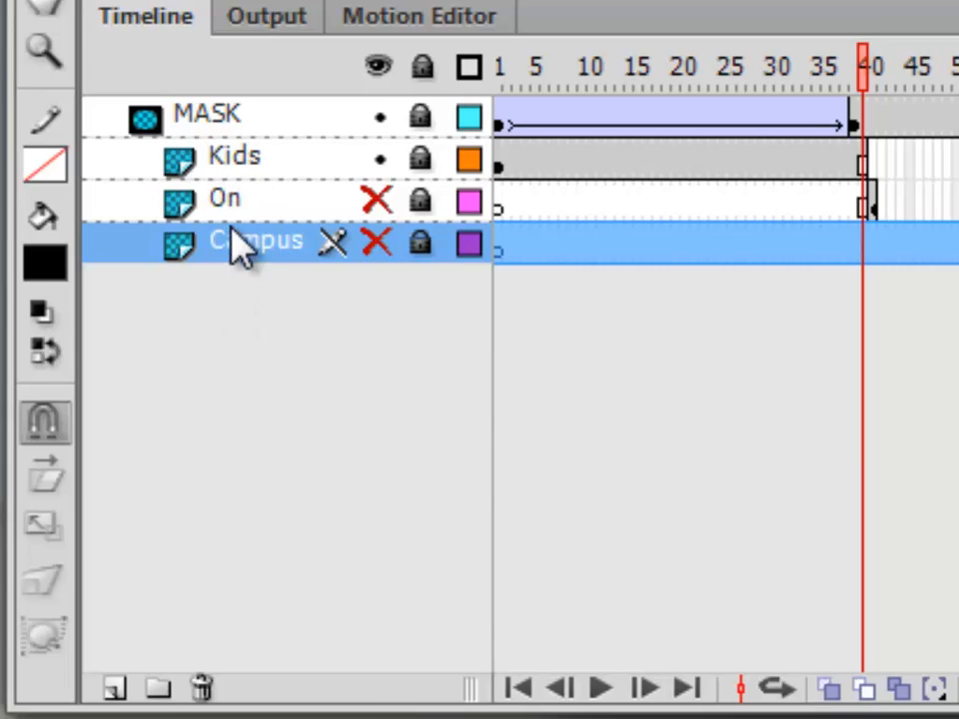
{"action": "mouse_move", "coordinate": [238, 244]}
{"action": "left_mouse_down"}
{"action": "mouse_move", "coordinate": [231, 204]}
{"action": "mouse_move", "coordinate": [242, 176]}
{"action": "mouse_move", "coordinate": [238, 272]}
{"action": "mouse_move", "coordinate": [227, 251]}
{"action": "left_mouse_up"}
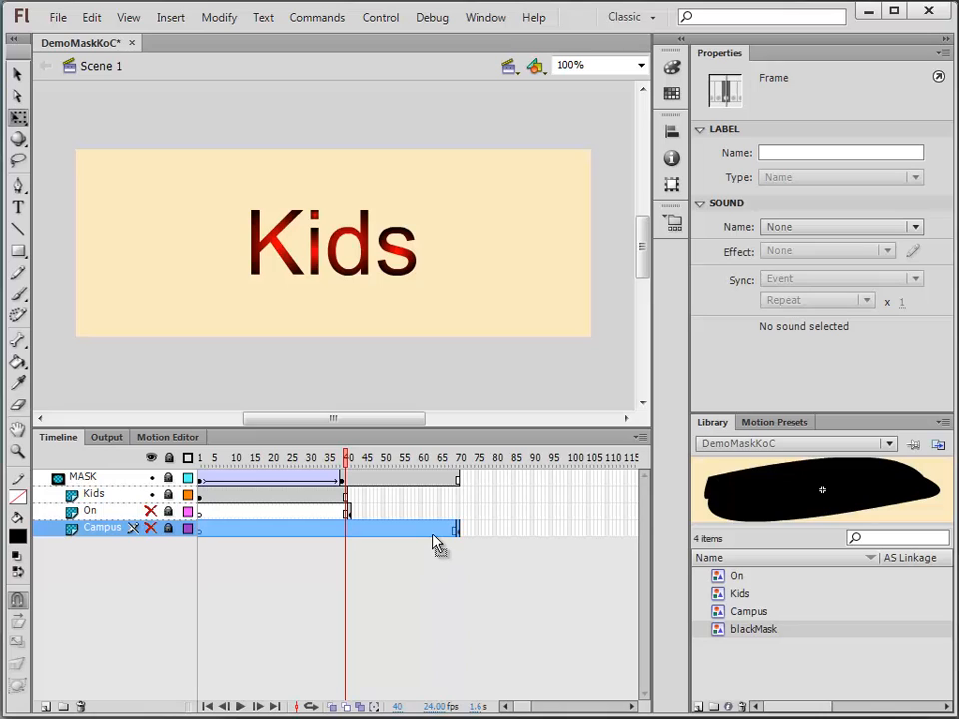
Insert a keyframe at frame 41 of the MASK layer, where the word on begins
{"action": "left_click", "coordinate": [350, 512]}
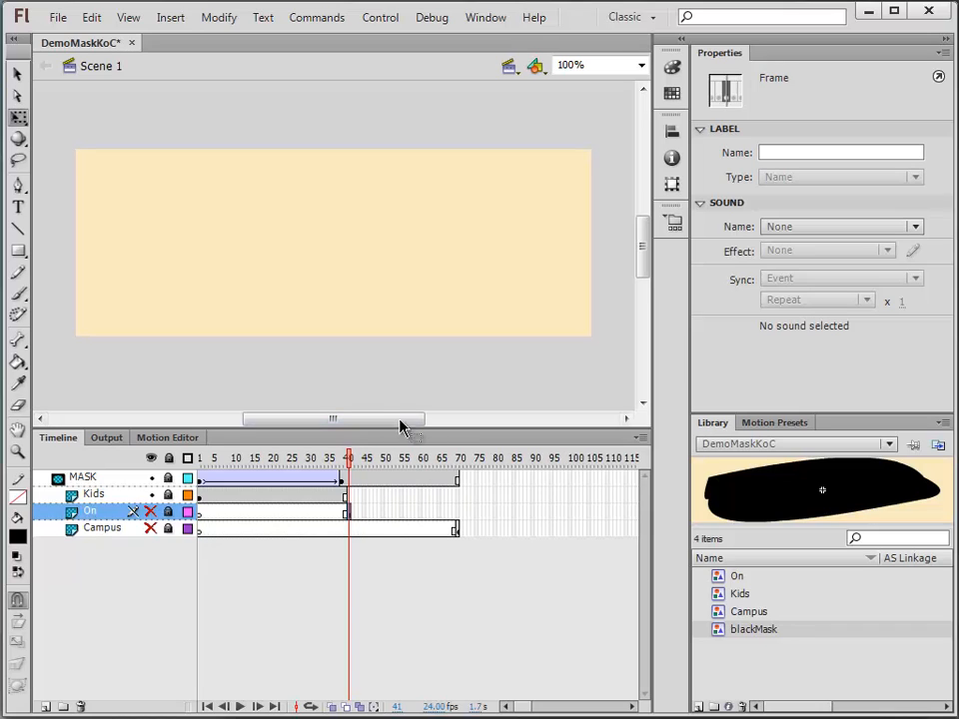
{"action": "left_click", "coordinate": [352, 483]}
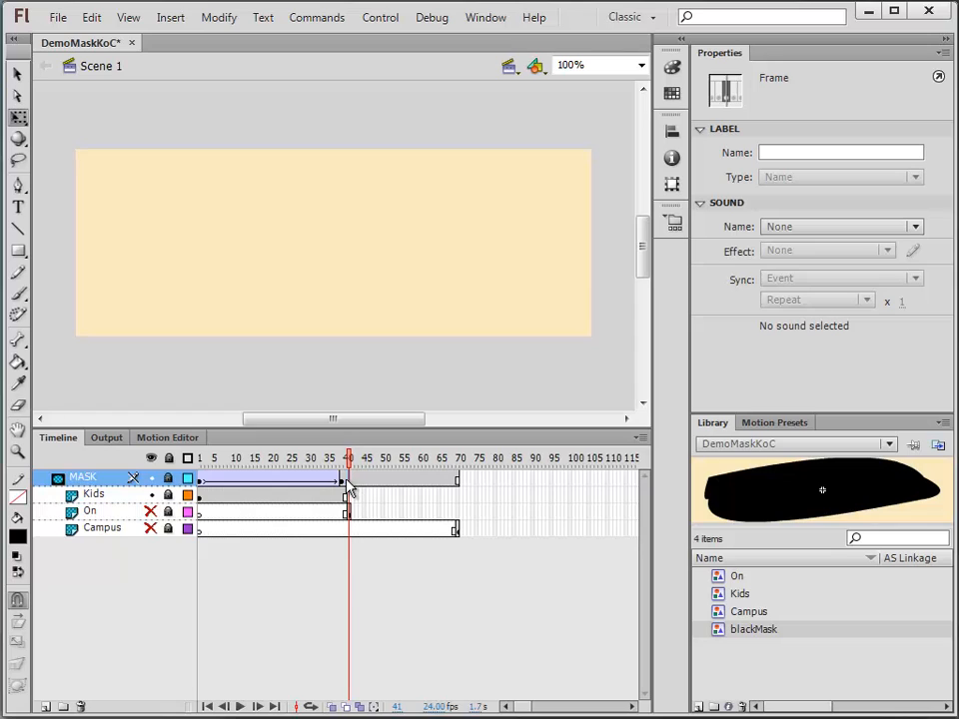
{"action": "key", "text": "F6"}
Unlock the MASK layer, and unlock and show the On layer
{"action": "scroll", "coordinate": [352, 488], "scroll_direction": "down", "scroll_amount": 1}
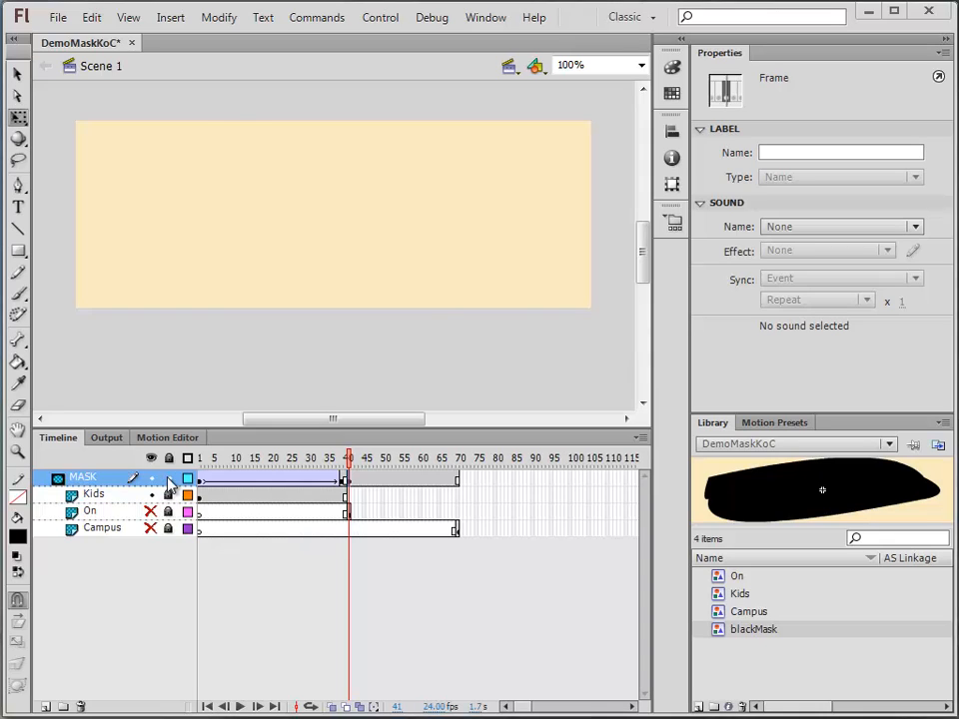
{"action": "left_click", "coordinate": [169, 479]}
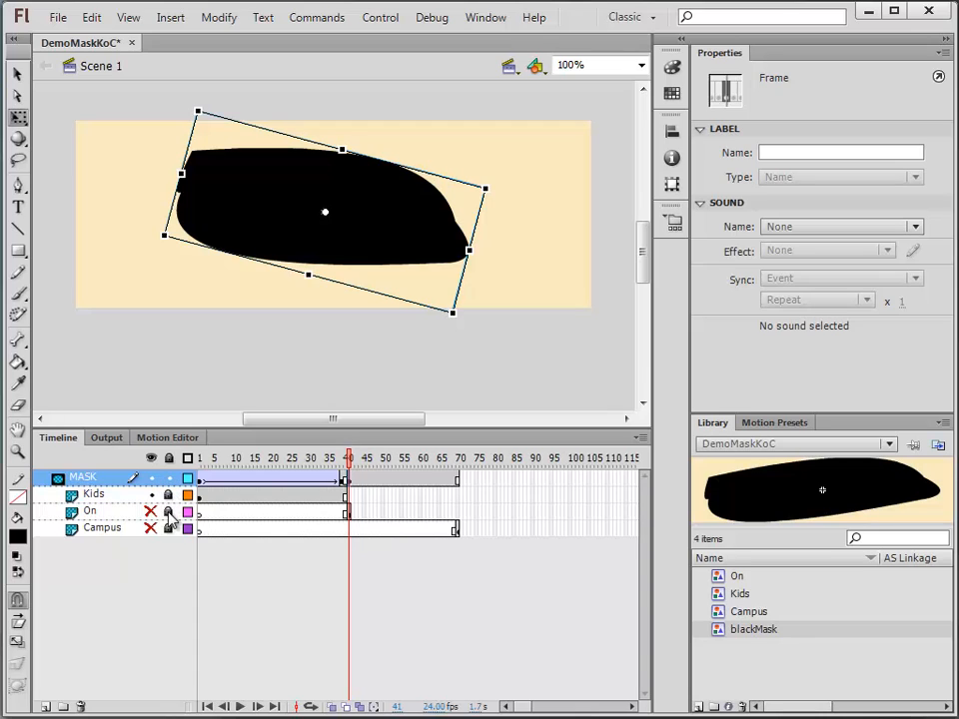
{"action": "left_click", "coordinate": [168, 512]}
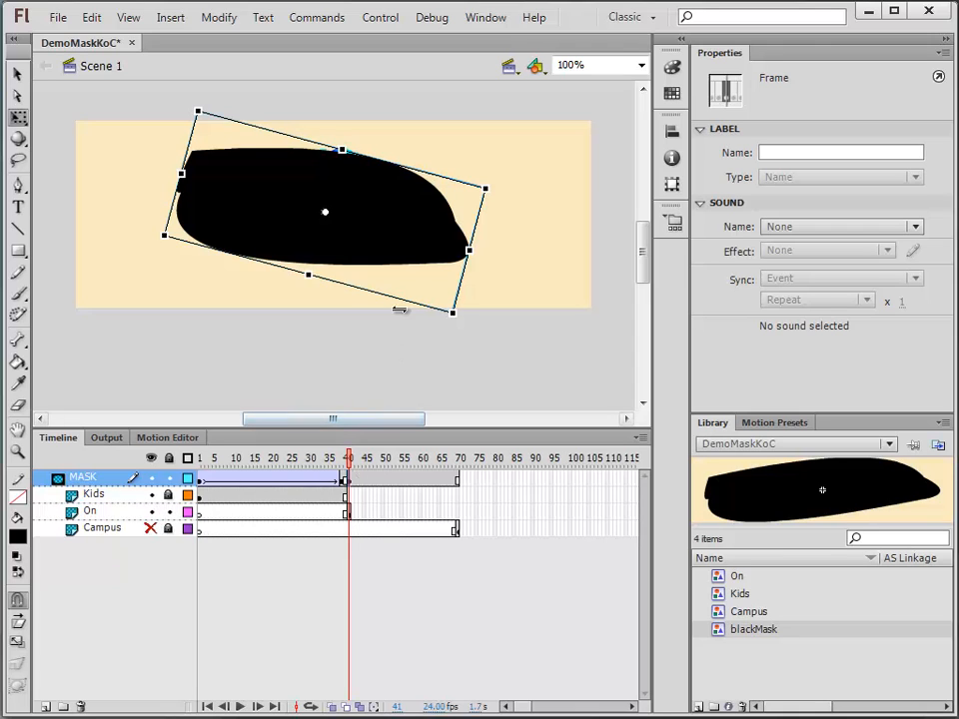
Move the black blob clear of the word on and centre the word horizontally and vertically on the stage
{"action": "left_click_drag", "start_coordinate": [377, 230], "coordinate": [377, 266]}
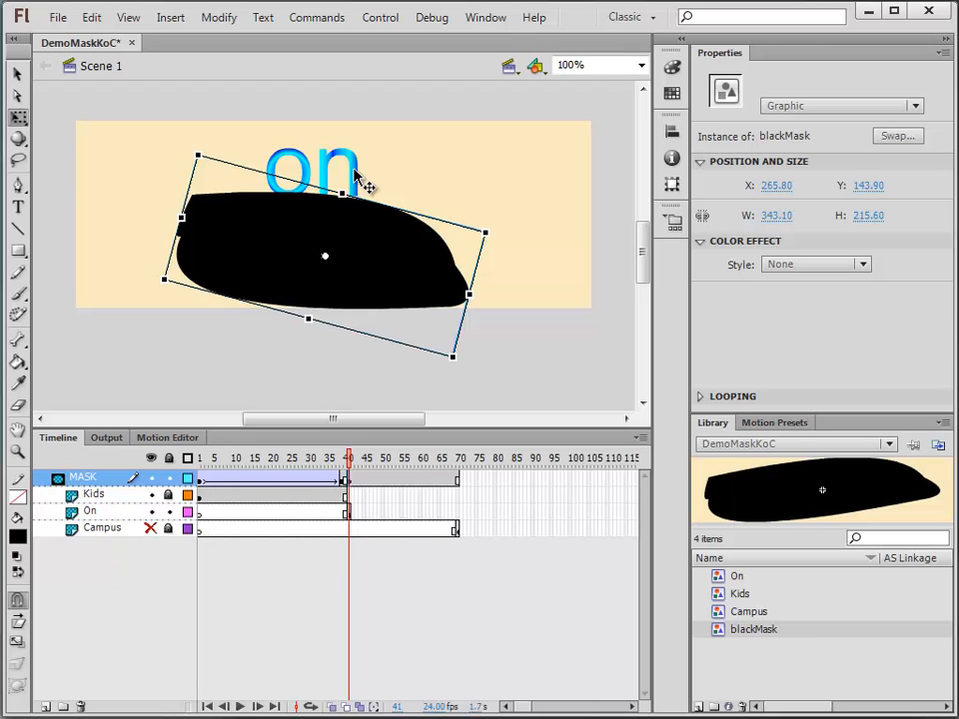
{"action": "left_click_drag", "start_coordinate": [371, 281], "coordinate": [578, 229]}
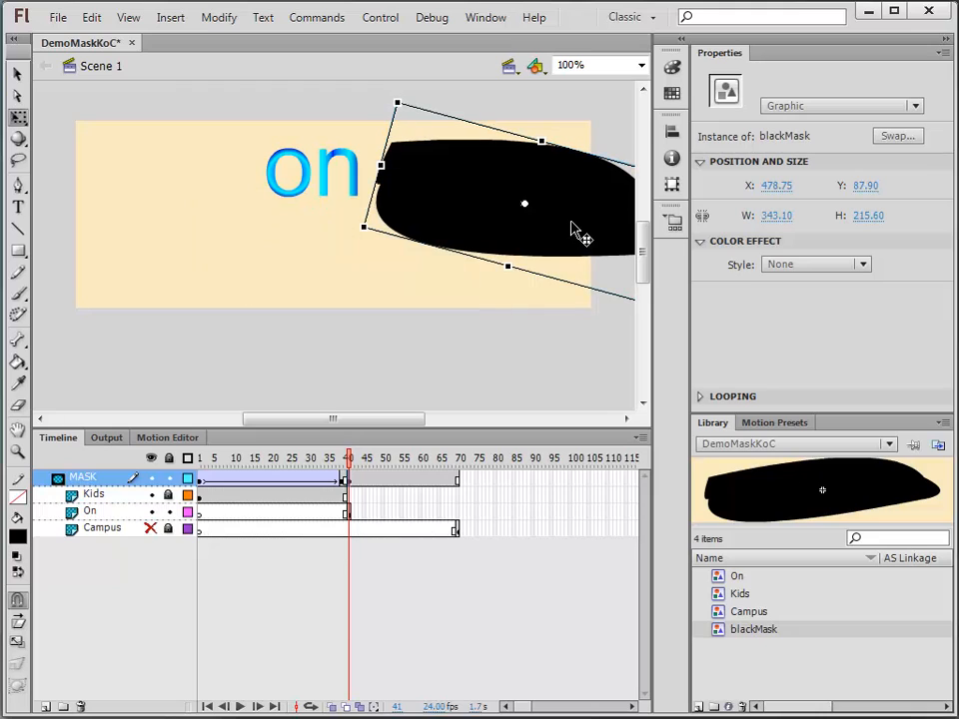
{"action": "left_click", "coordinate": [332, 185]}
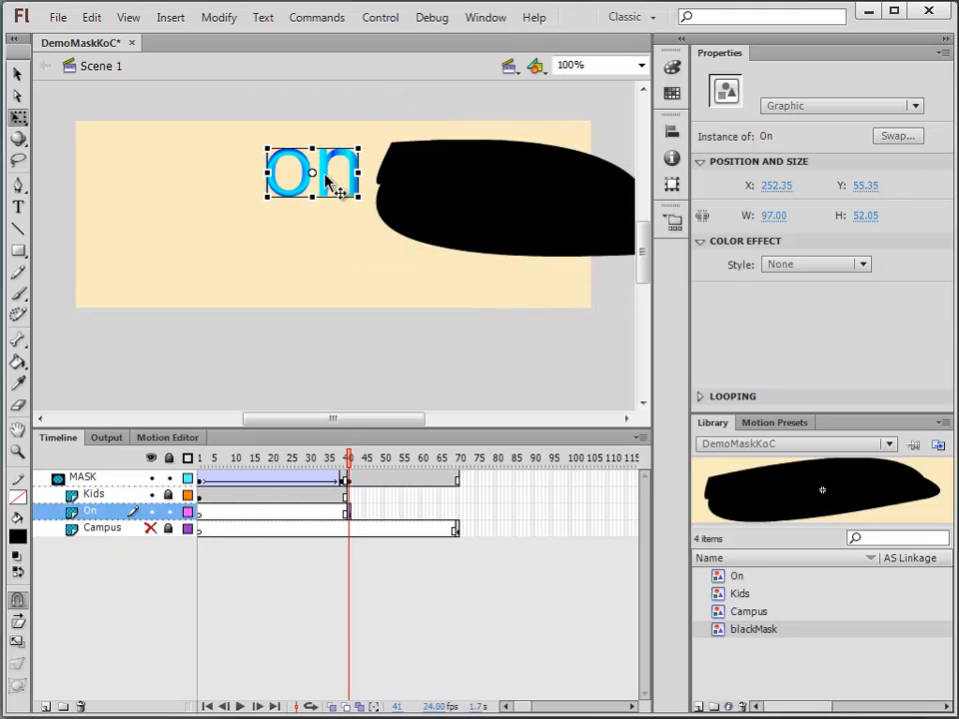
{"action": "left_click", "coordinate": [671, 130]}
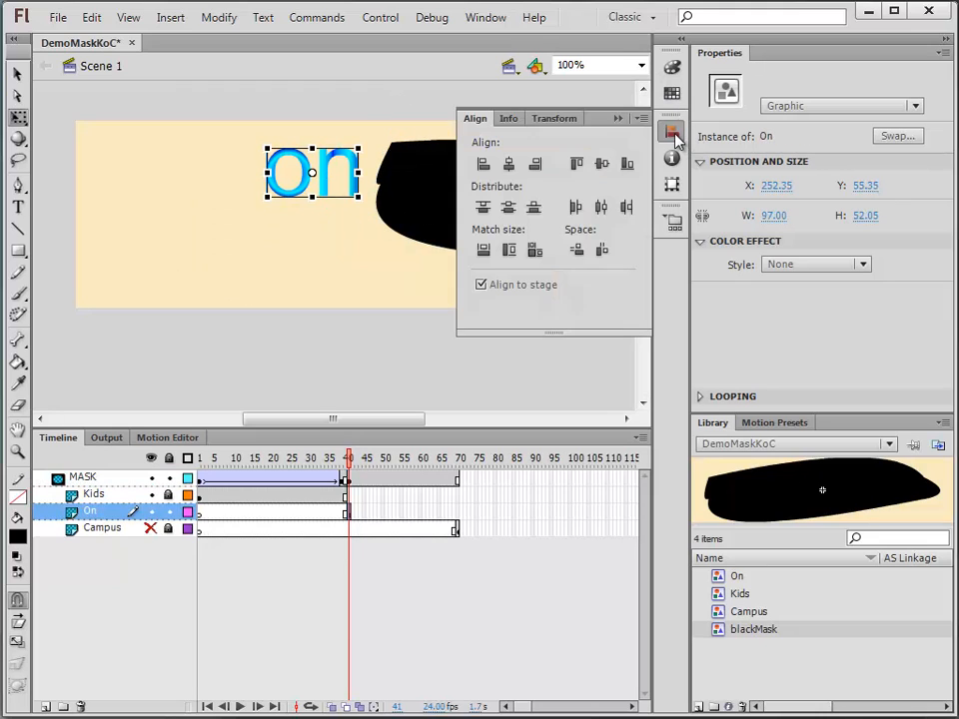
{"action": "left_click", "coordinate": [510, 164]}
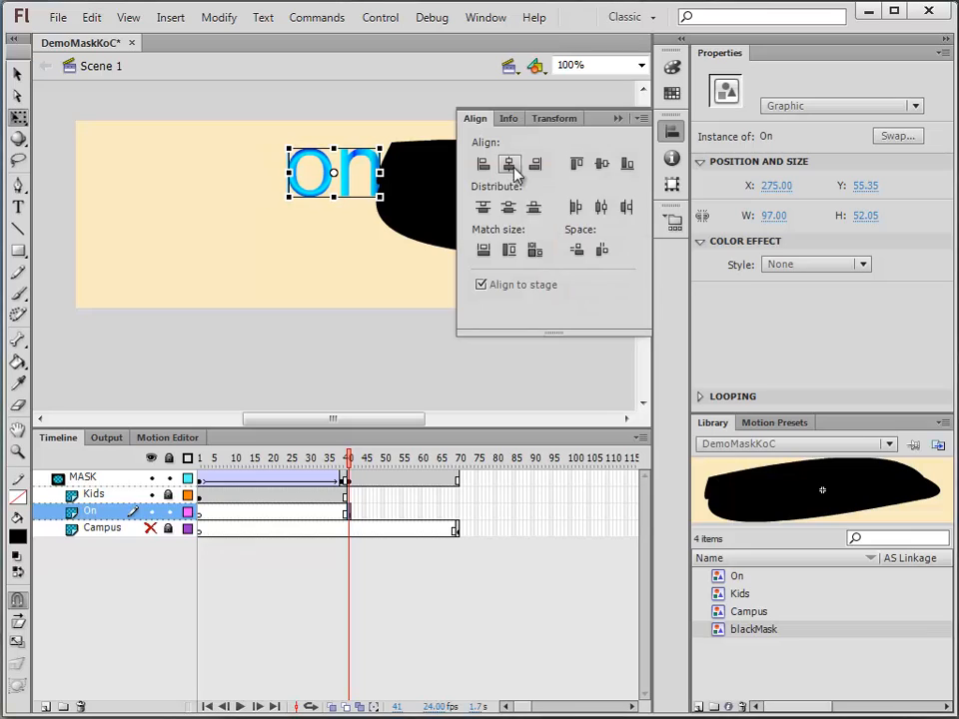
{"action": "left_click", "coordinate": [602, 166]}
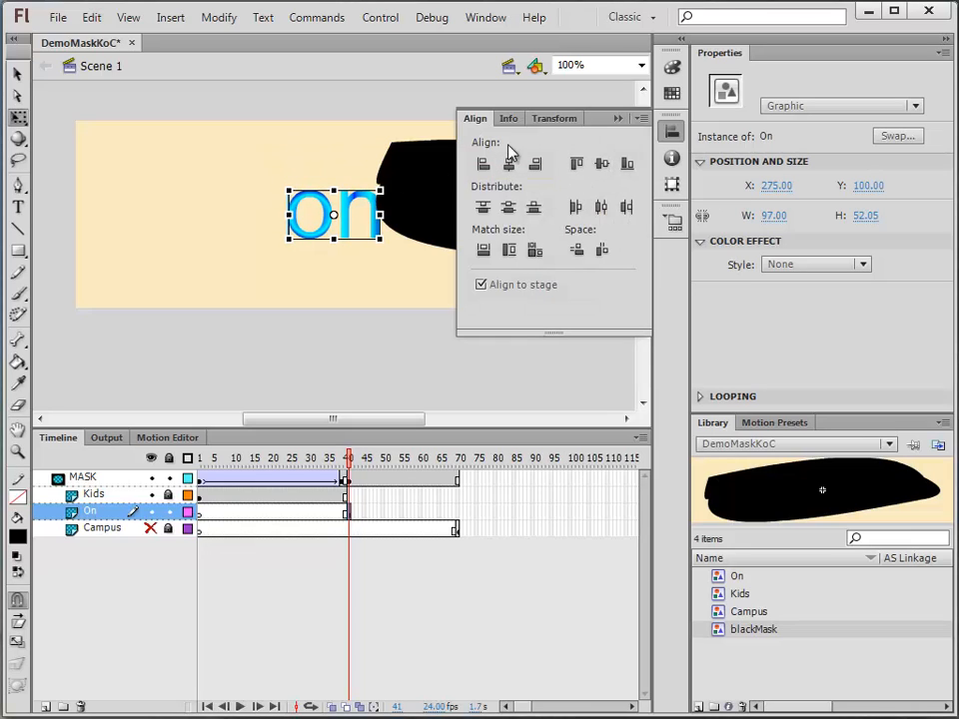
{"action": "left_click", "coordinate": [617, 118]}
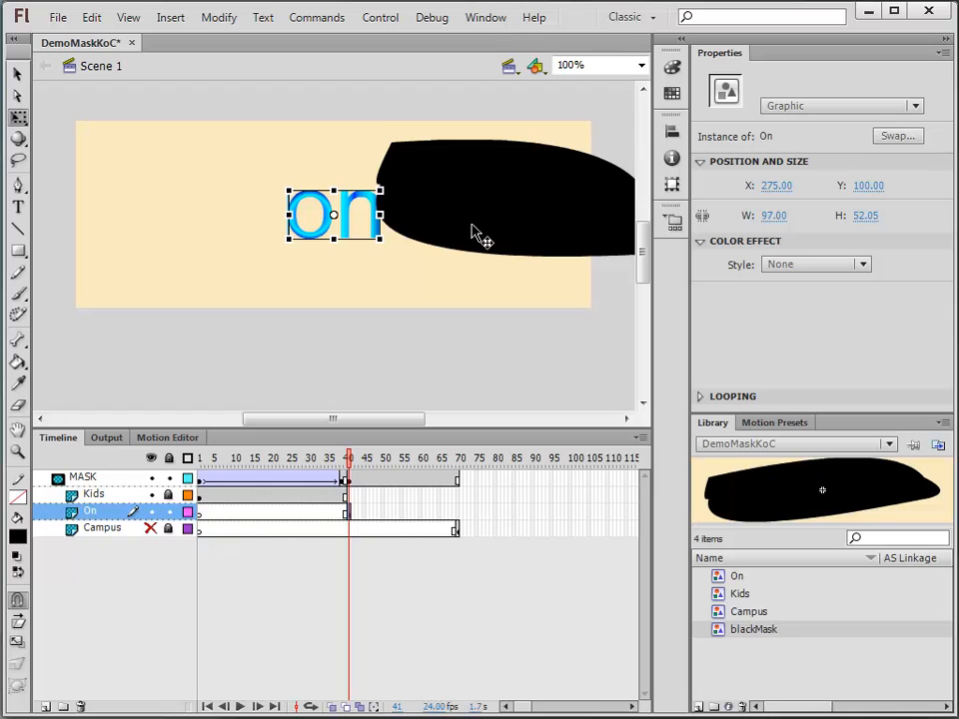
Shrink and level the blob at frame 41 to about 205 by 62 px and place it just below the word on
{"action": "left_click_drag", "start_coordinate": [476, 231], "coordinate": [340, 317]}
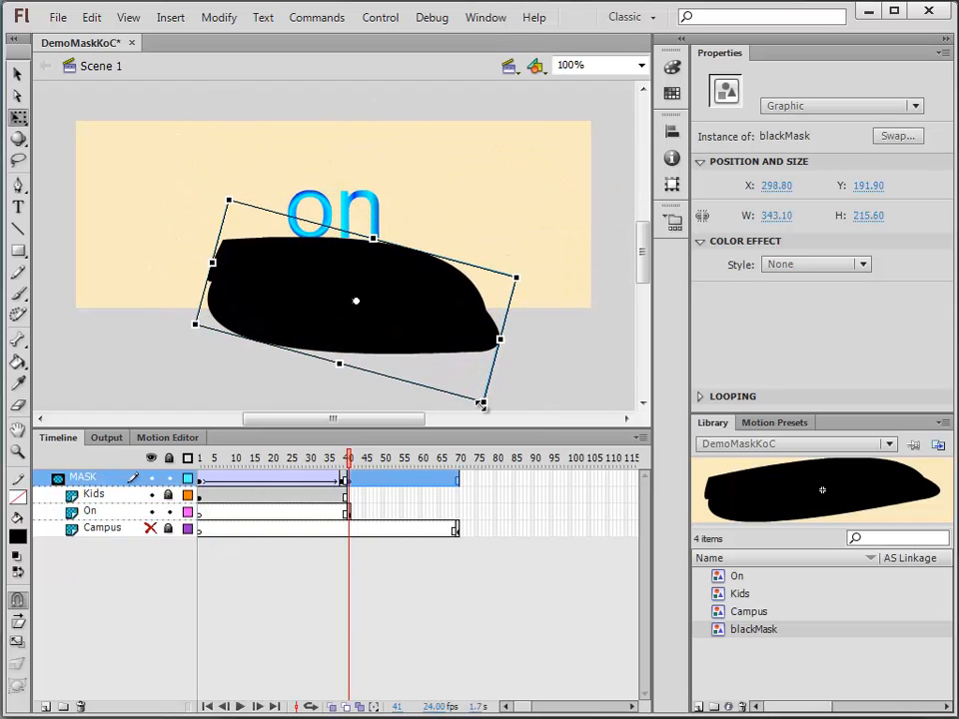
{"action": "left_click_drag", "start_coordinate": [481, 403], "coordinate": [416, 350]}
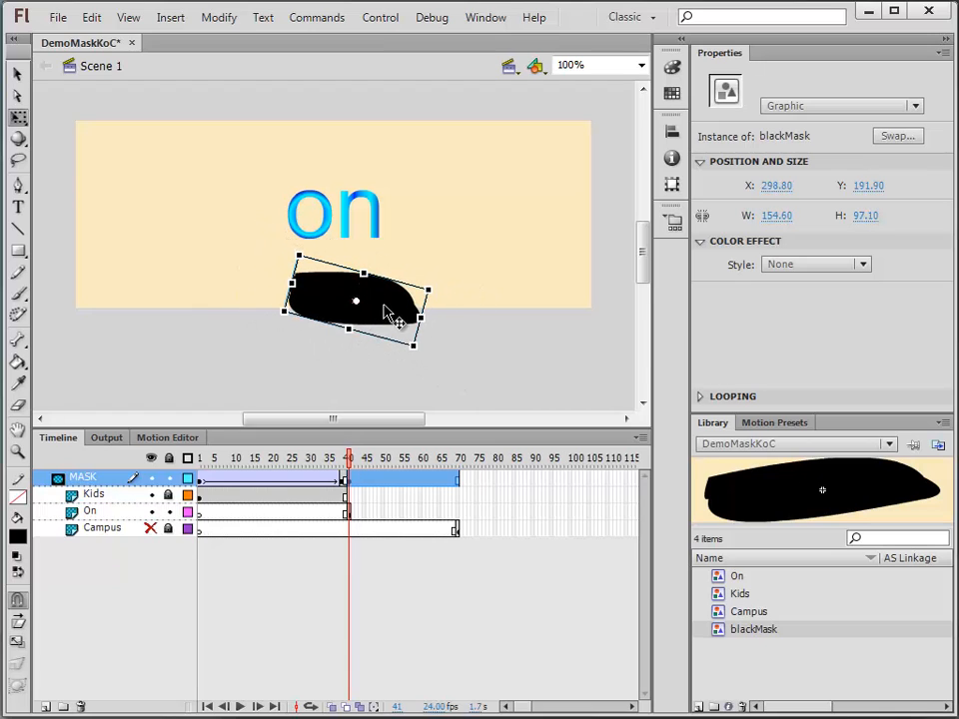
{"action": "left_click_drag", "start_coordinate": [386, 313], "coordinate": [456, 248]}
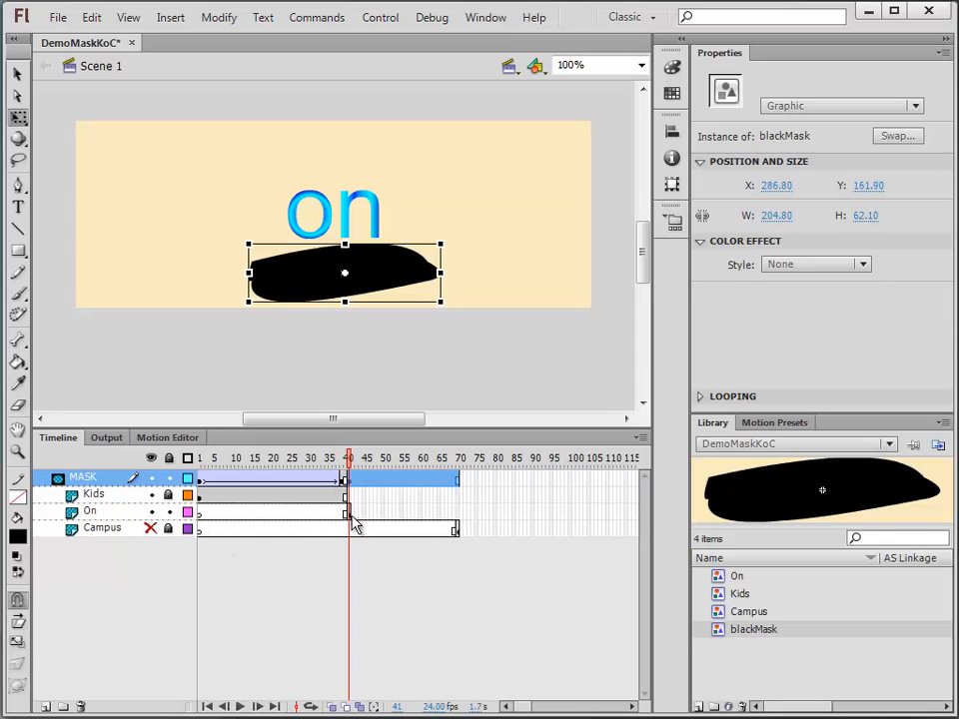
Extend the frames of the On layer to frame 69
{"action": "left_click", "coordinate": [453, 514]}
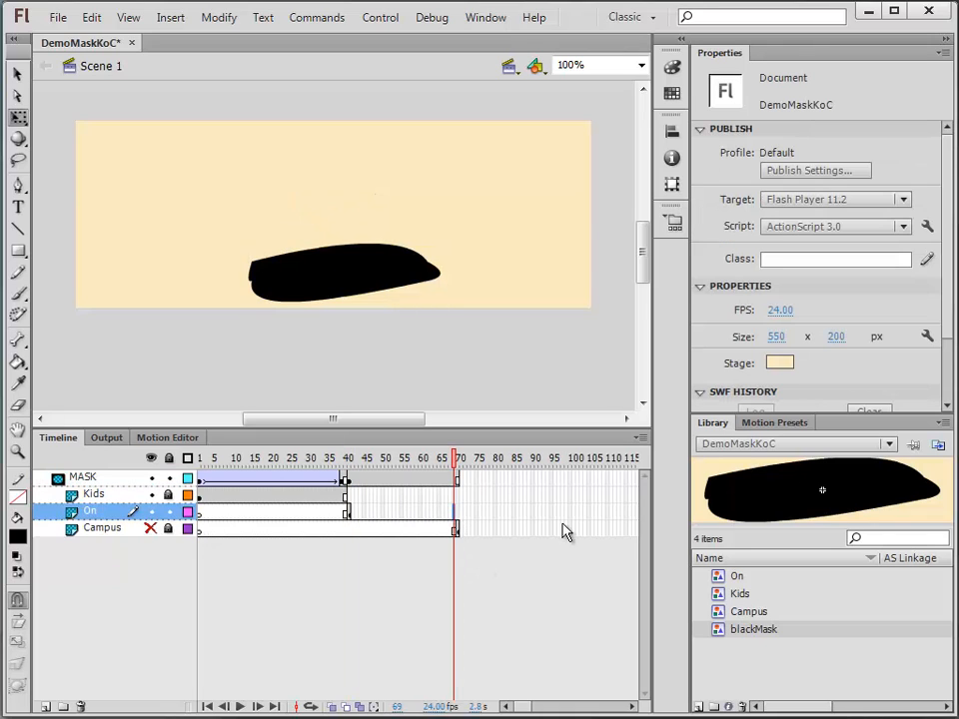
{"action": "key", "text": "F5"}
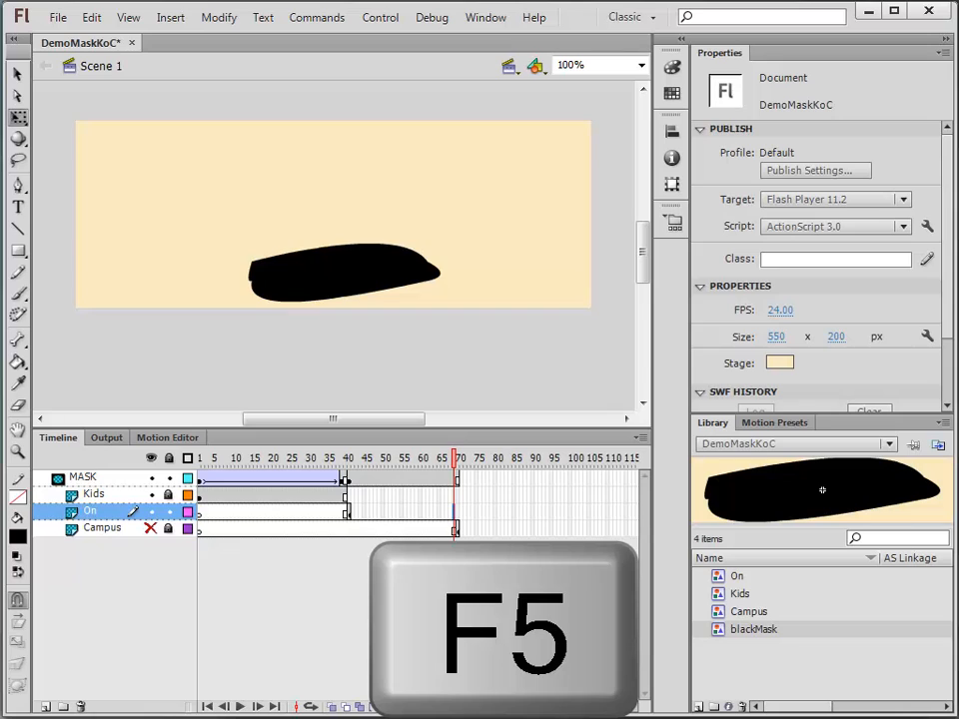
{"action": "key", "text": "F5"}
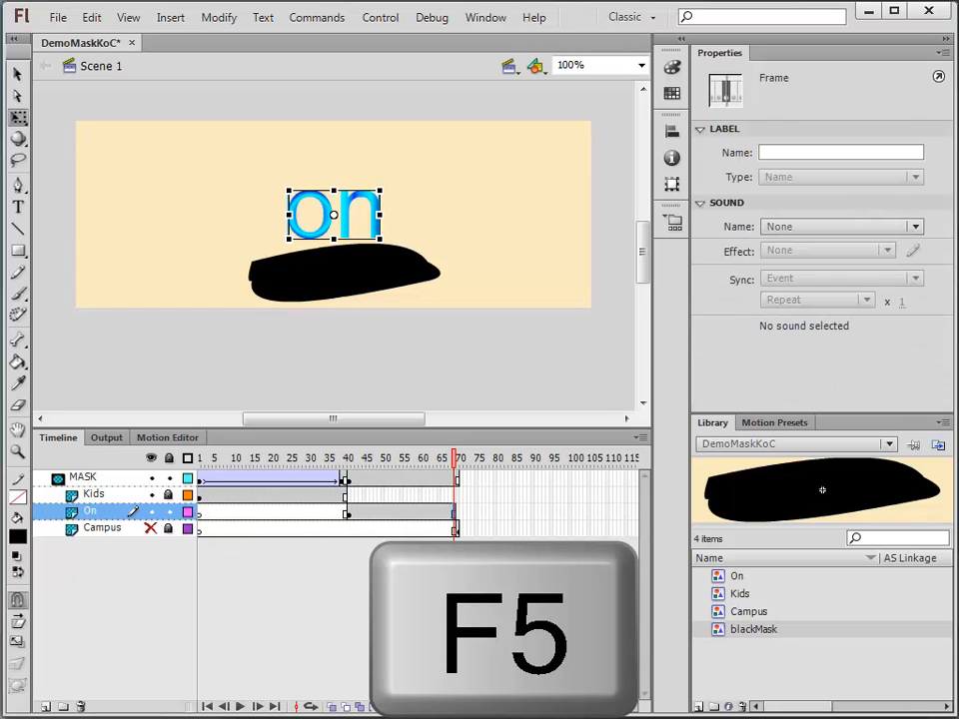
Insert a keyframe at frame 69 of the MASK layer and move the blob up over the word on, to about Y 101
{"action": "left_click", "coordinate": [455, 480]}
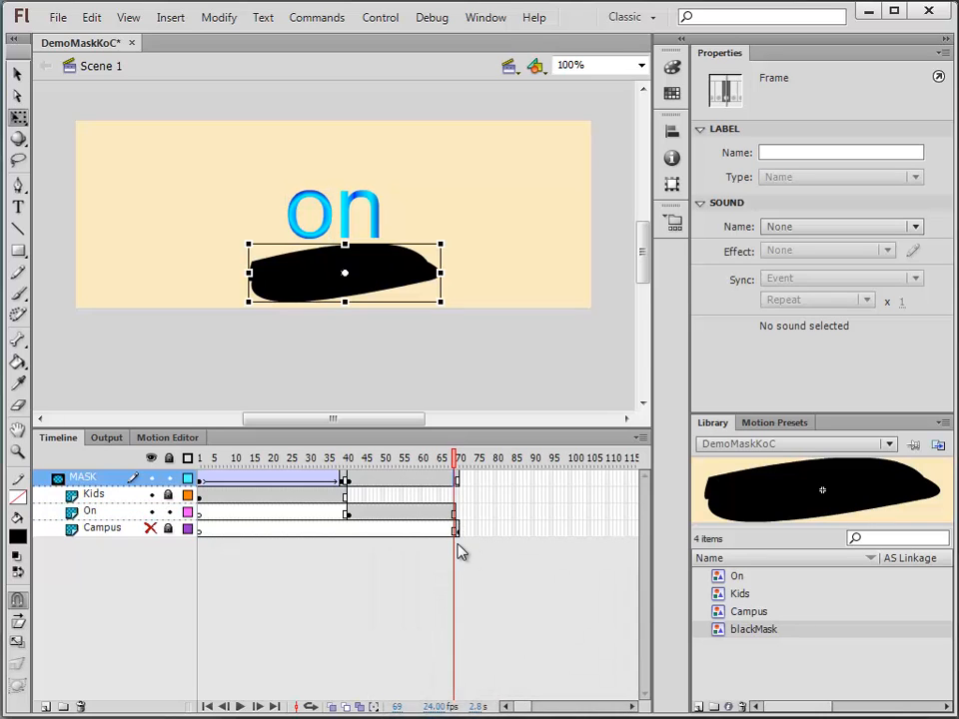
{"action": "key", "text": "F6"}
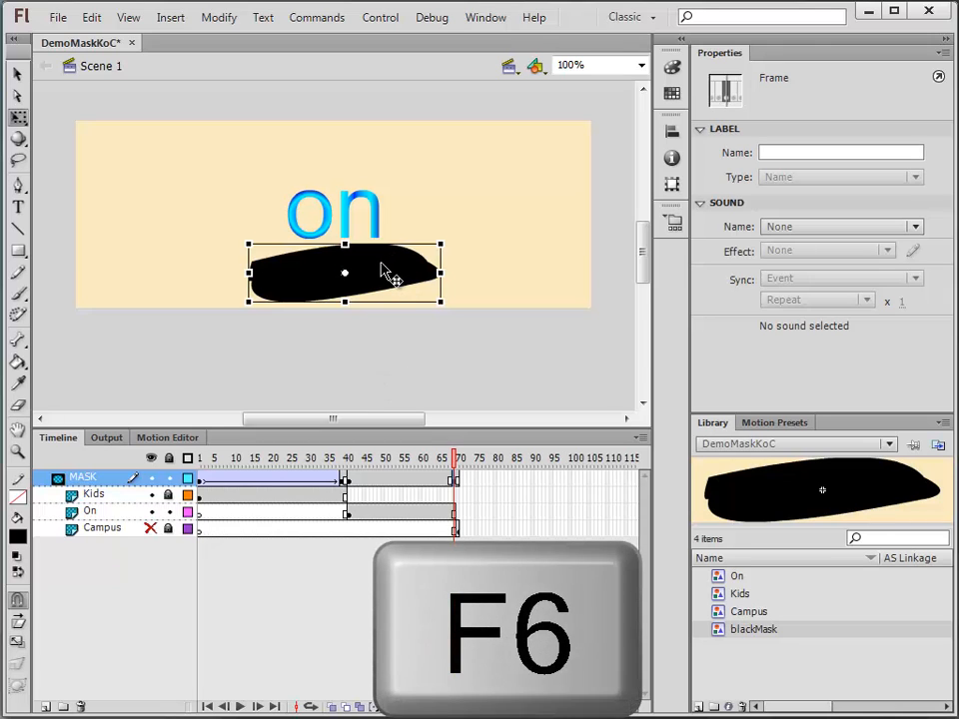
{"action": "left_click_drag", "start_coordinate": [381, 266], "coordinate": [385, 209]}
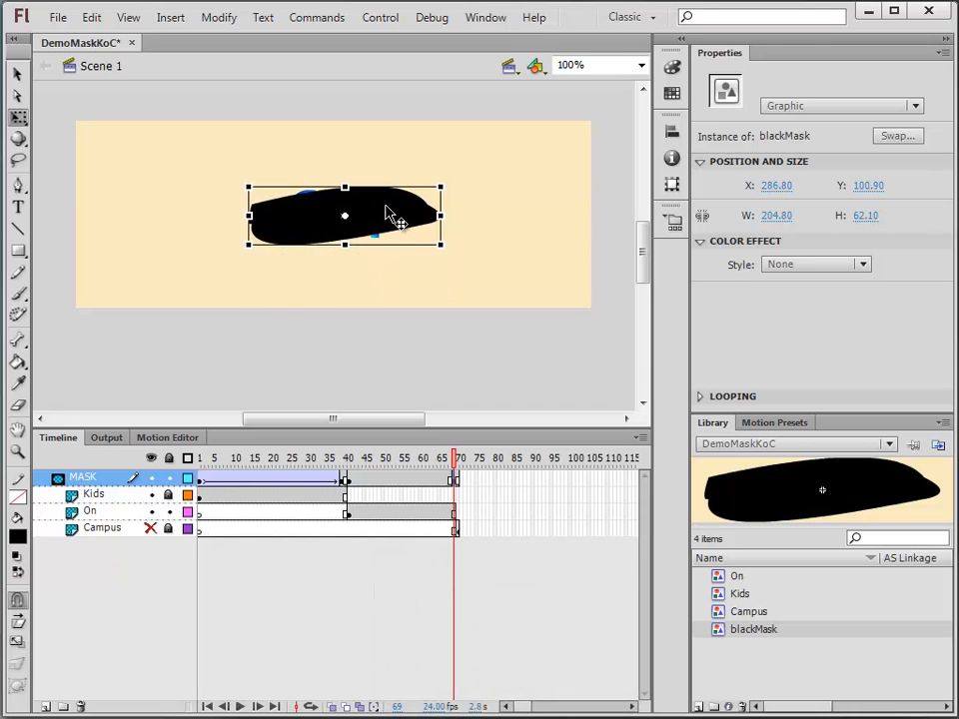
Create a classic tween on the MASK layer between the keyframes at frames 41 and 69
{"action": "left_click", "coordinate": [389, 482]}
{"action": "right_click", "coordinate": [390, 482]}
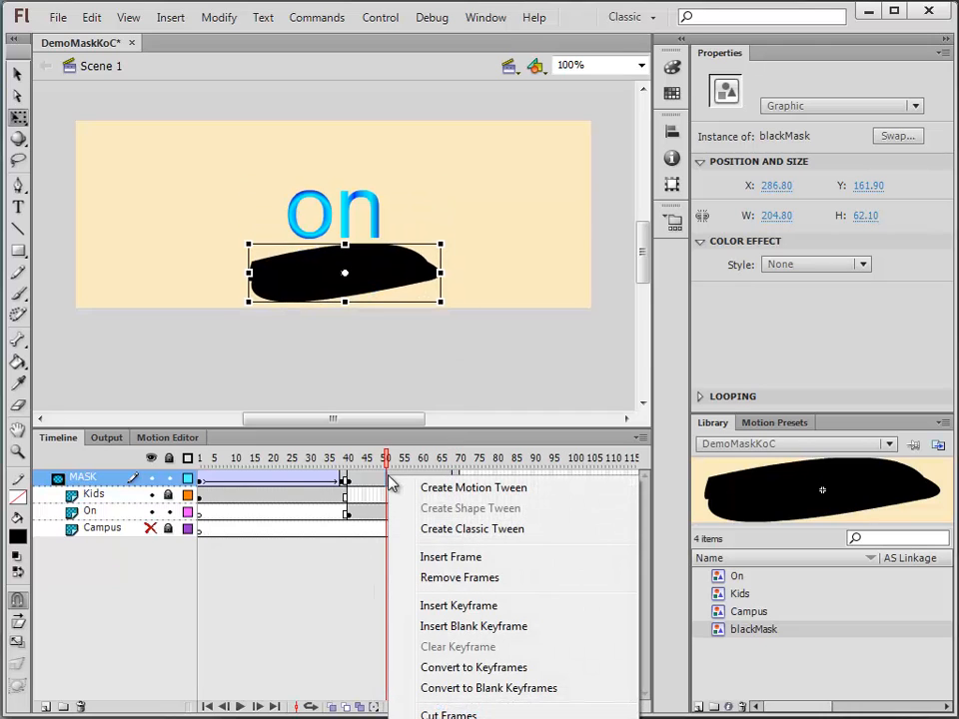
{"action": "left_click", "coordinate": [447, 530]}
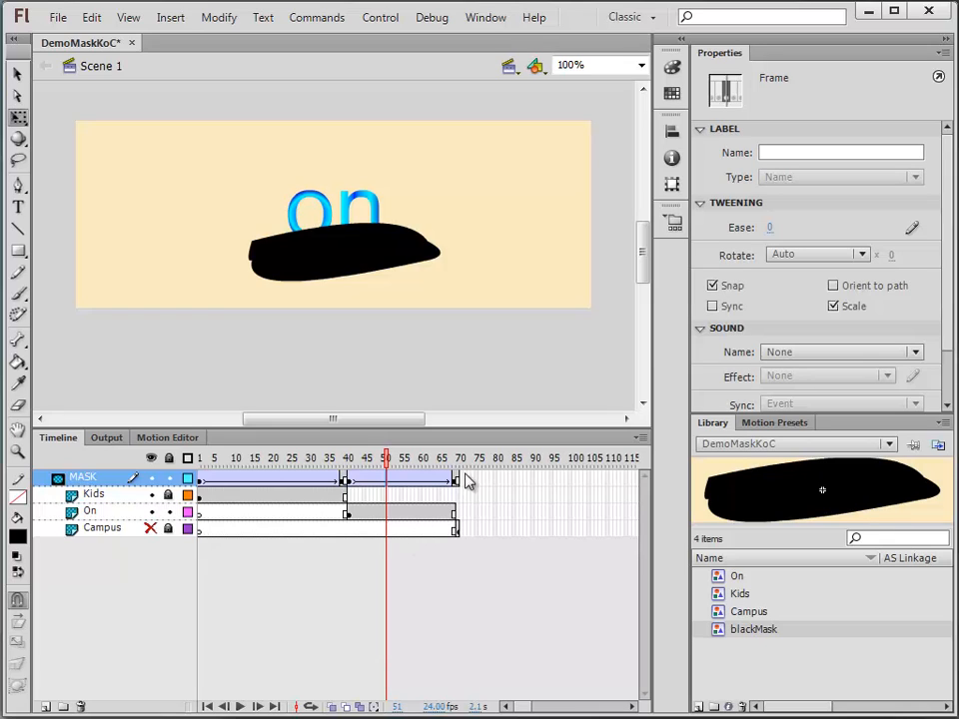
Go back to frame 24 and lock the MASK and On layers so the mask takes effect
{"action": "left_click", "coordinate": [287, 459]}
{"action": "left_click", "coordinate": [169, 478]}
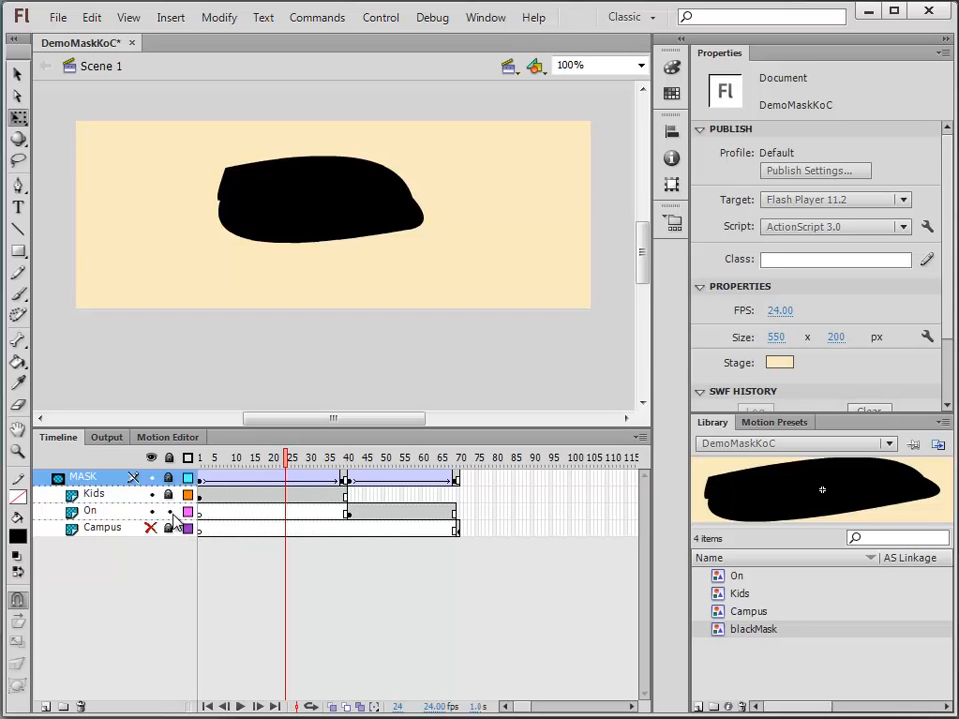
{"action": "left_click", "coordinate": [169, 511]}
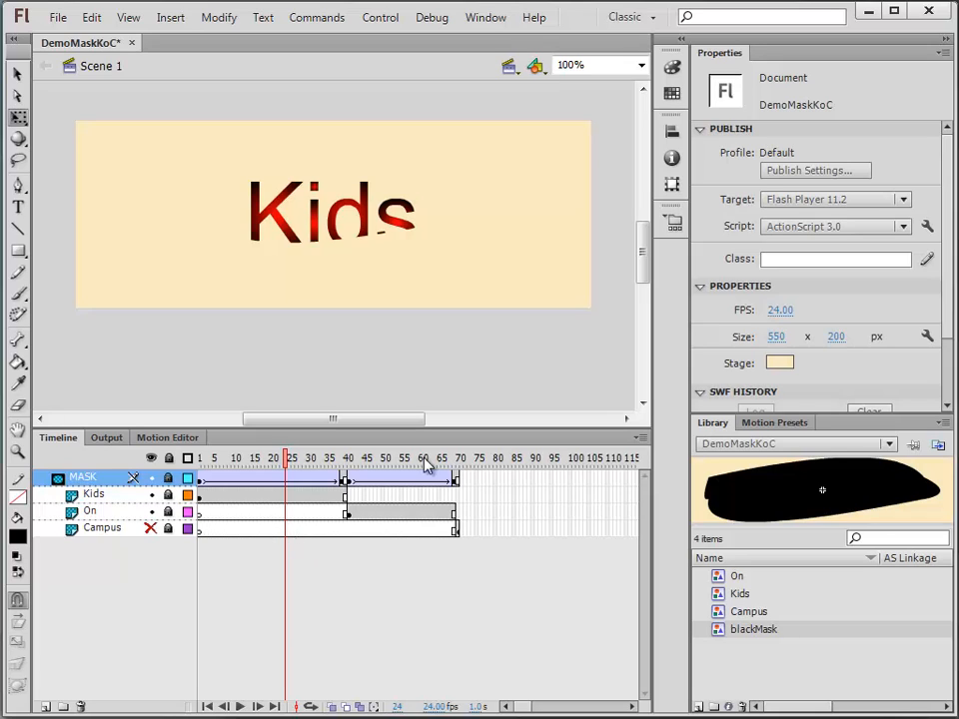
Play the timeline twice to preview the Kids and On reveals, and select the MASK layer
{"action": "key", "text": "Return"}
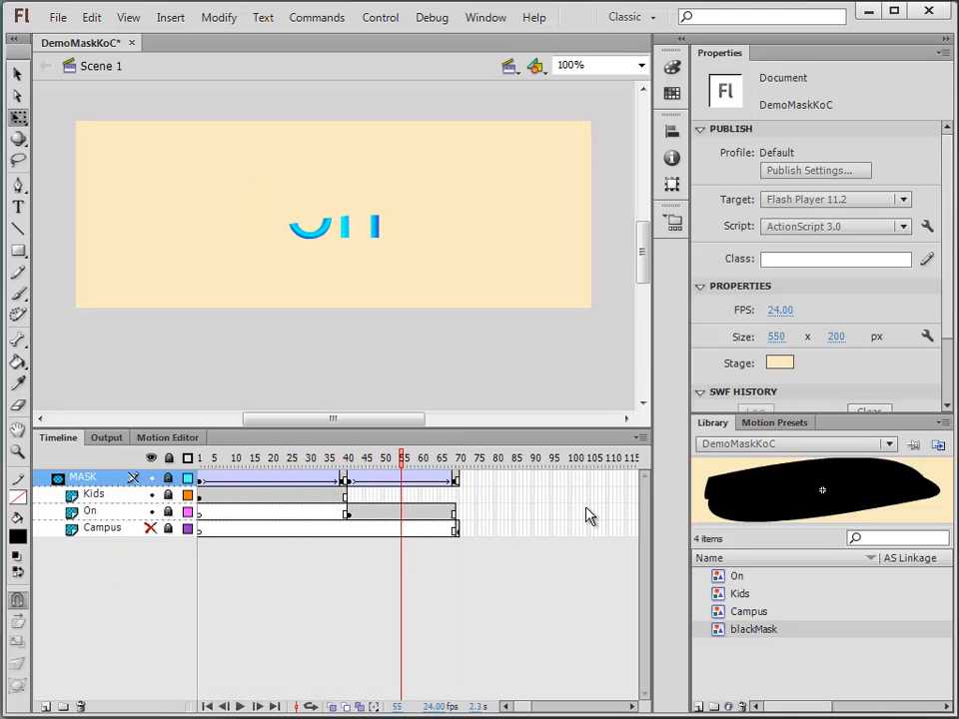
{"action": "left_click", "coordinate": [315, 457]}
{"action": "key", "text": "Return"}
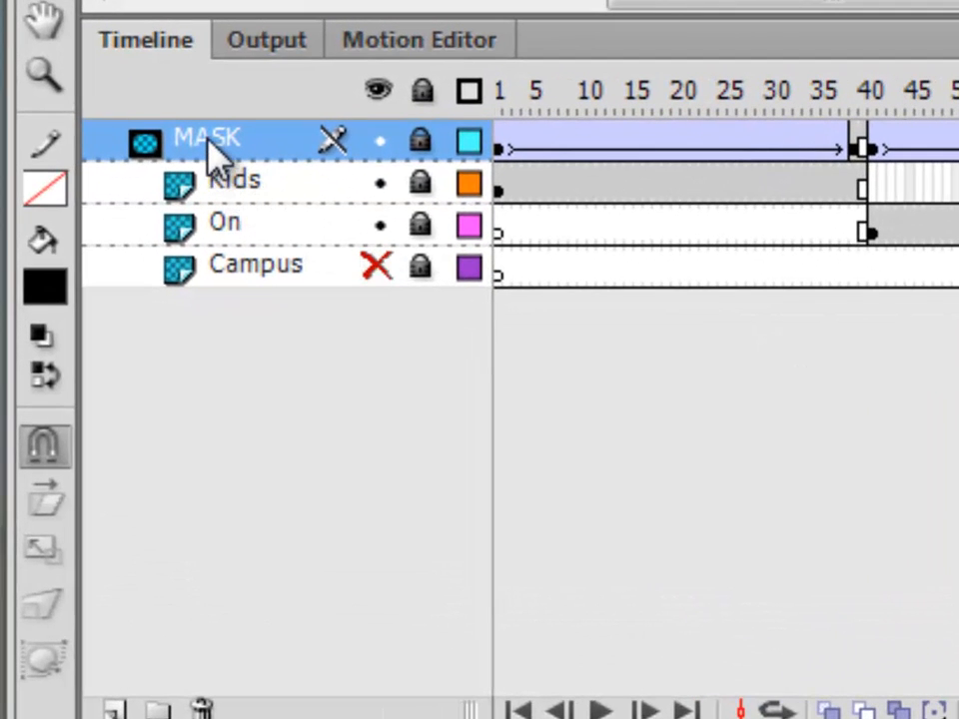
{"action": "left_click", "coordinate": [213, 150]}
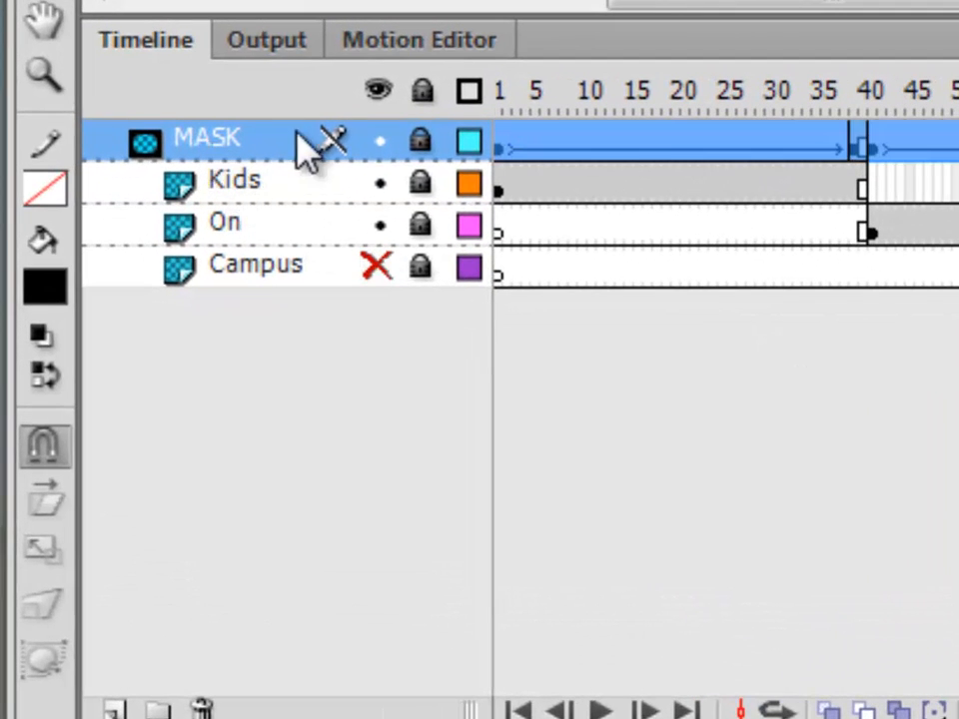